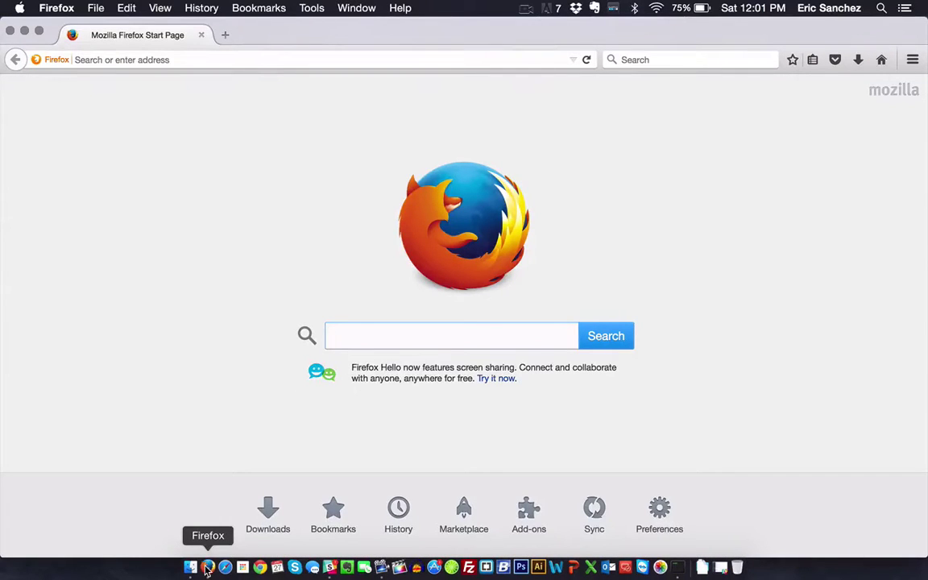
Step: Go to the company mail address email.itcaustin.com to reach the Office 365 login page
click(323, 59)
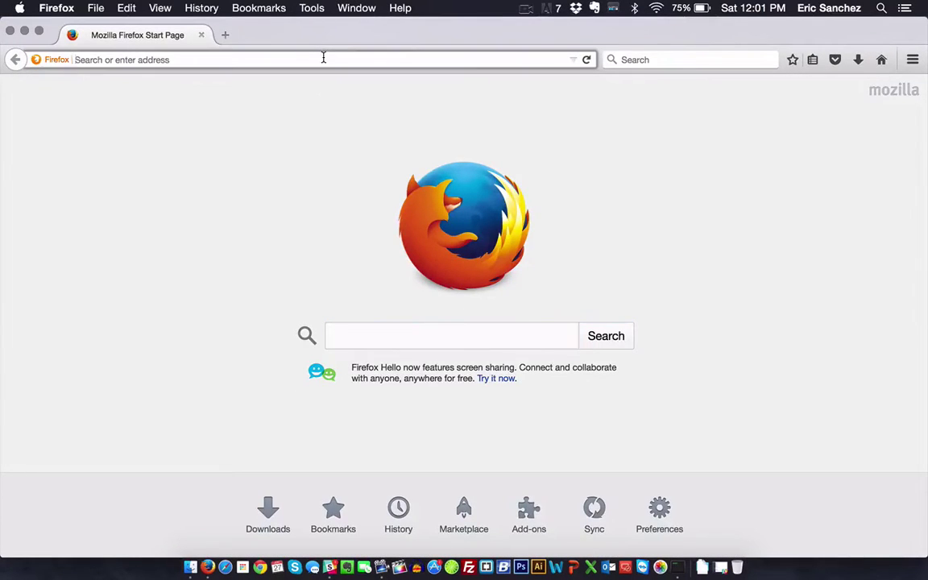
text(email.itcau)
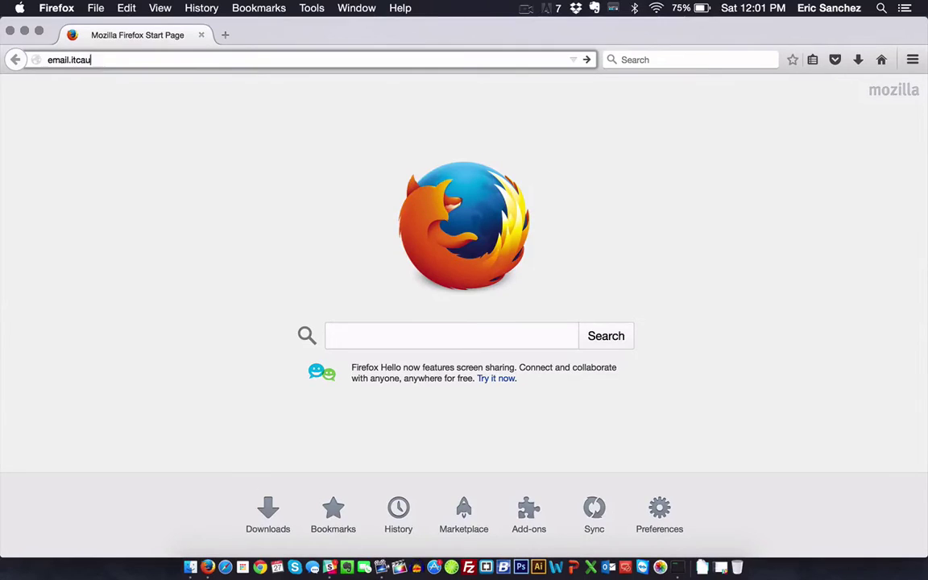
text(stin.com)
key(Return)
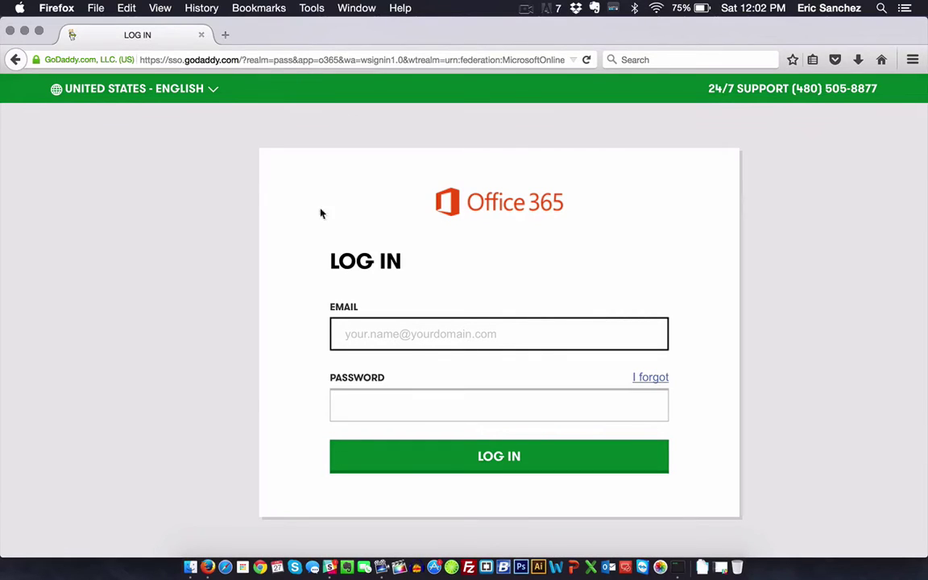
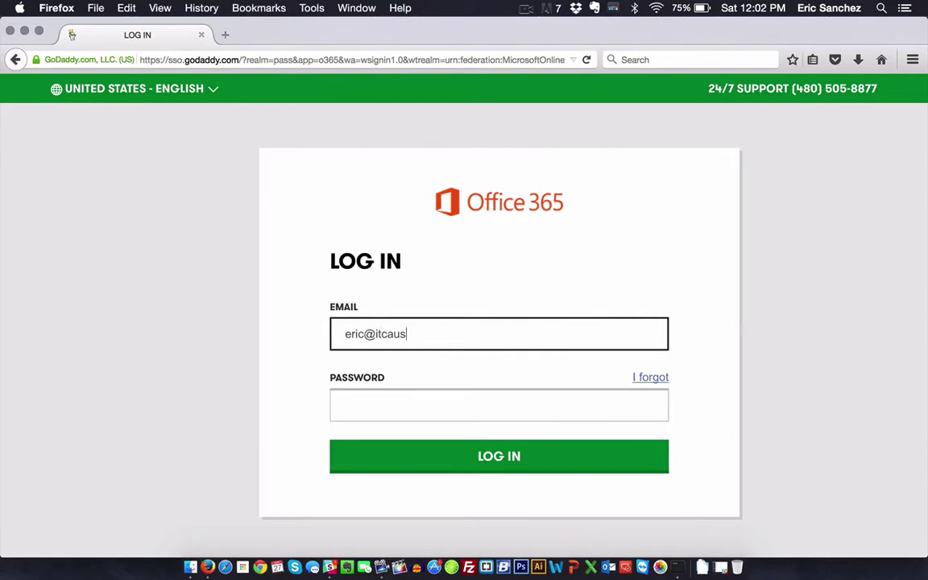
Step: Enter the account e-mail address and password on the login form
key(Tab)
text(••••••••••)
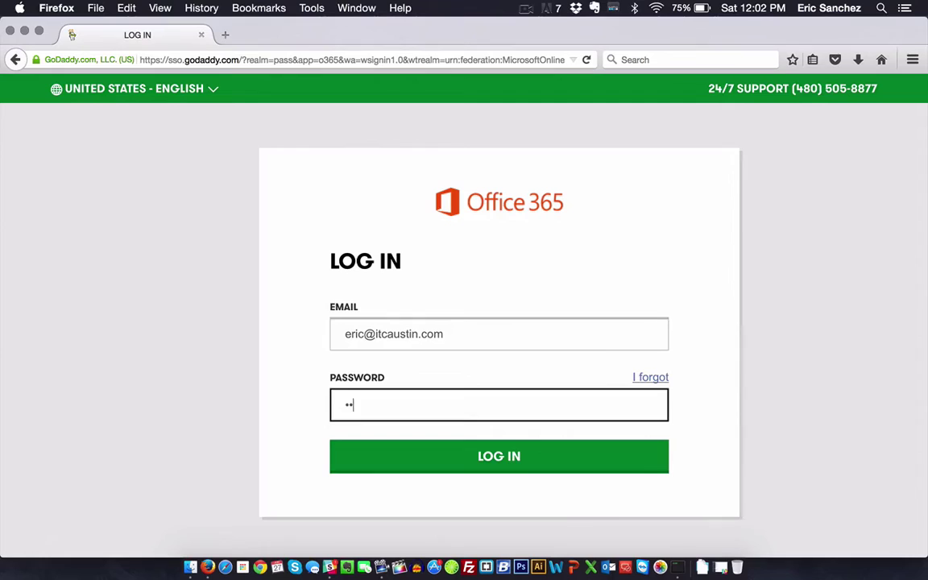
text(•)
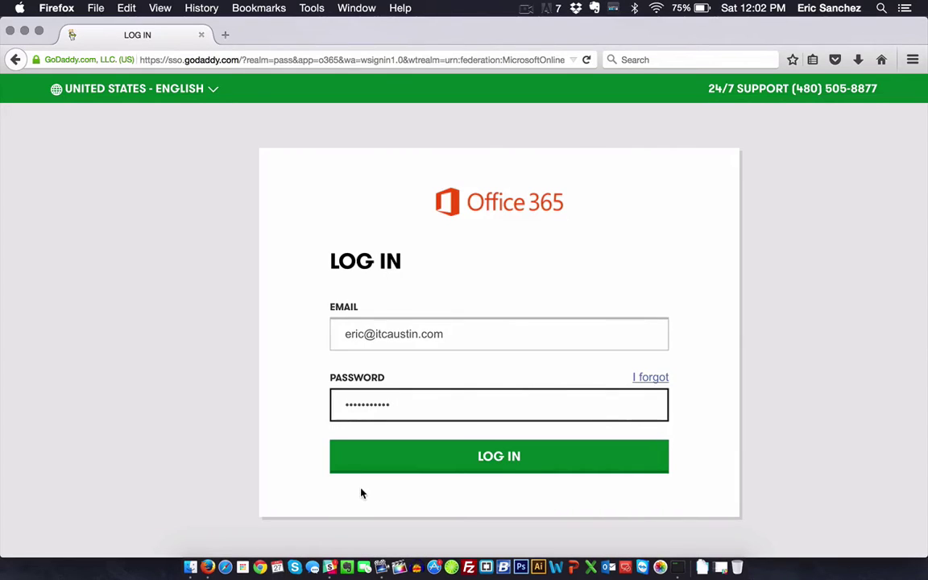
Step: Submit the login details and wait for the Office 365 Home page with its app tiles
click(534, 466)
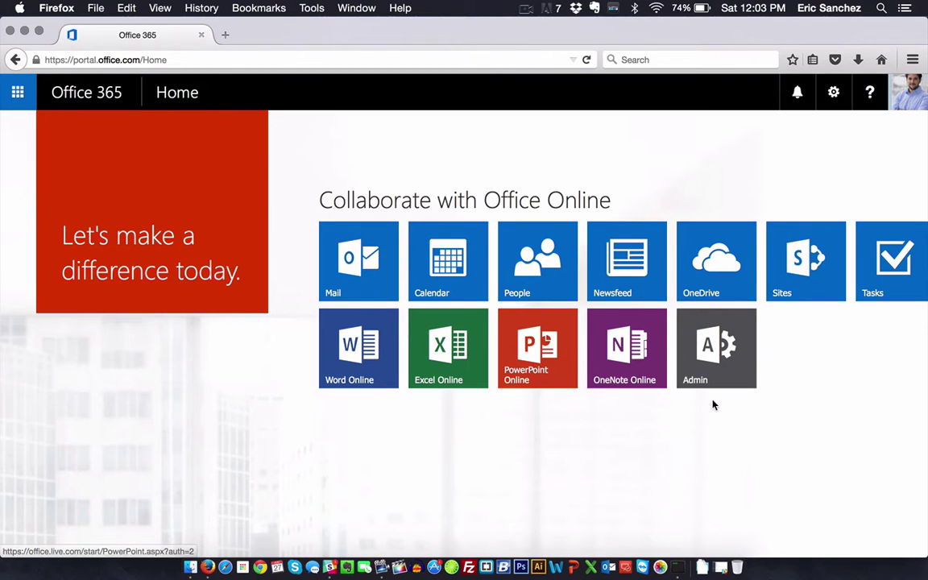
Step: Open the Admin dashboard, dismiss the Get help tip, and open then close the help pane
click(721, 379)
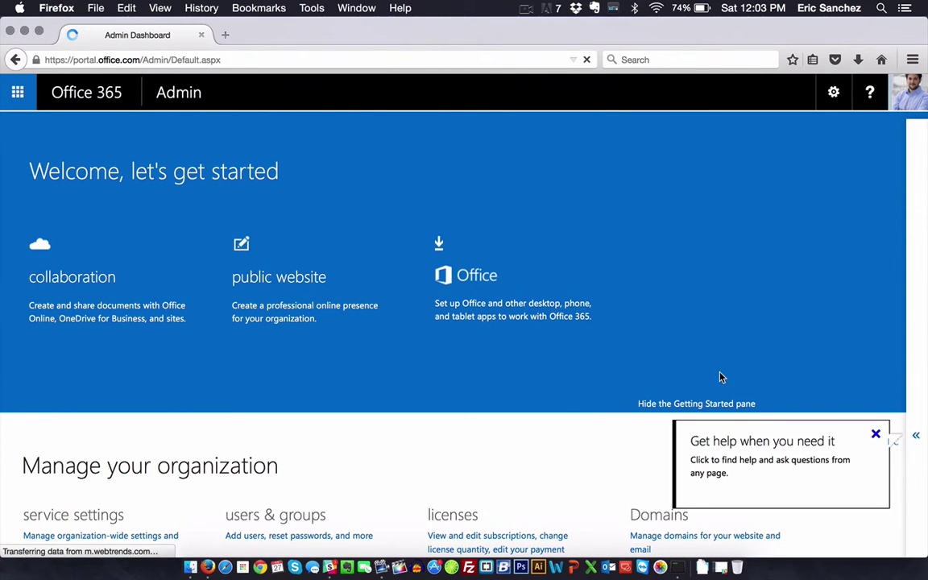
scroll(574, 385, down, 2)
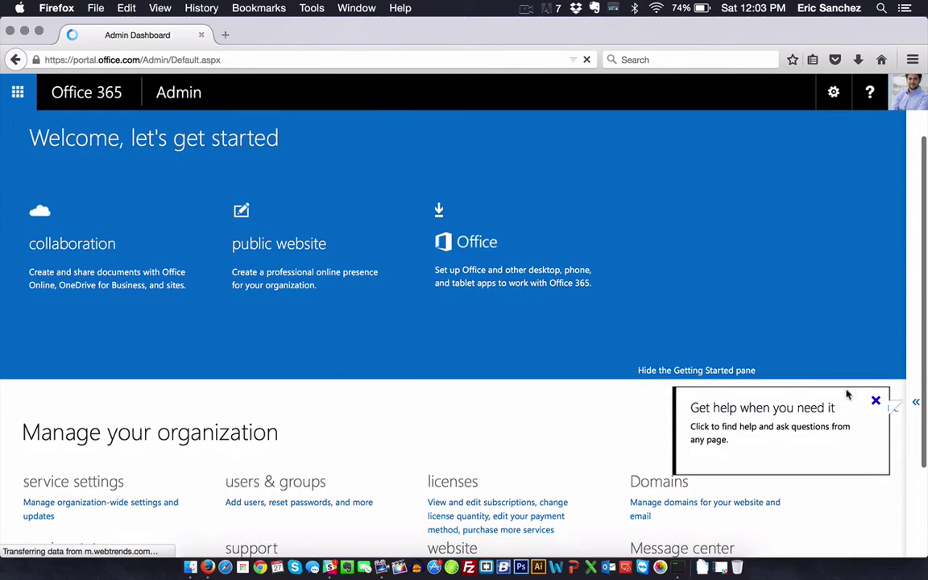
click(875, 402)
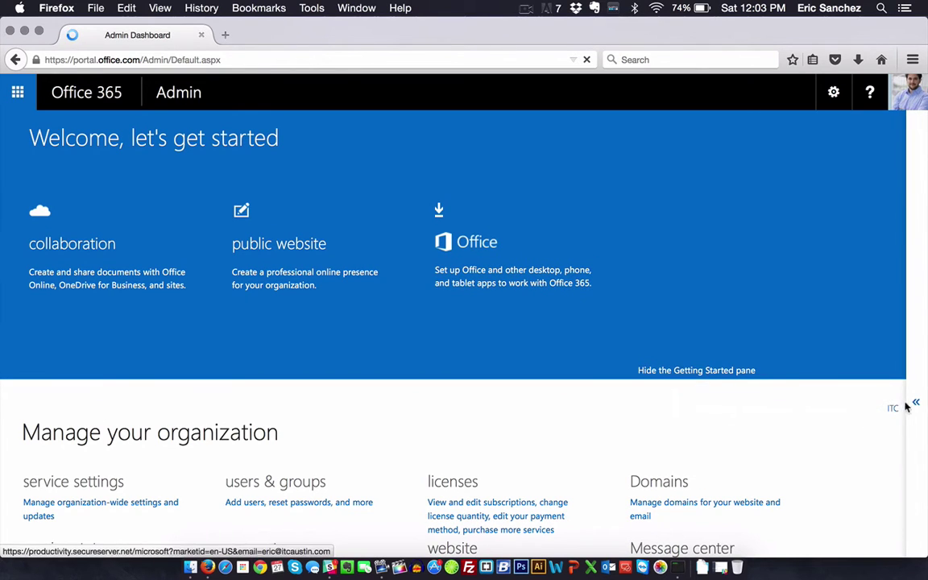
click(913, 403)
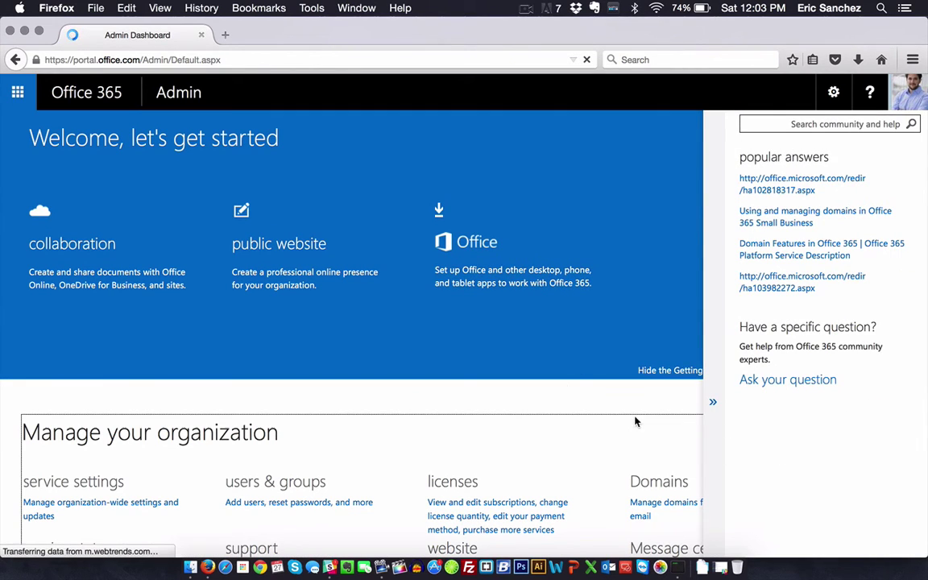
click(709, 404)
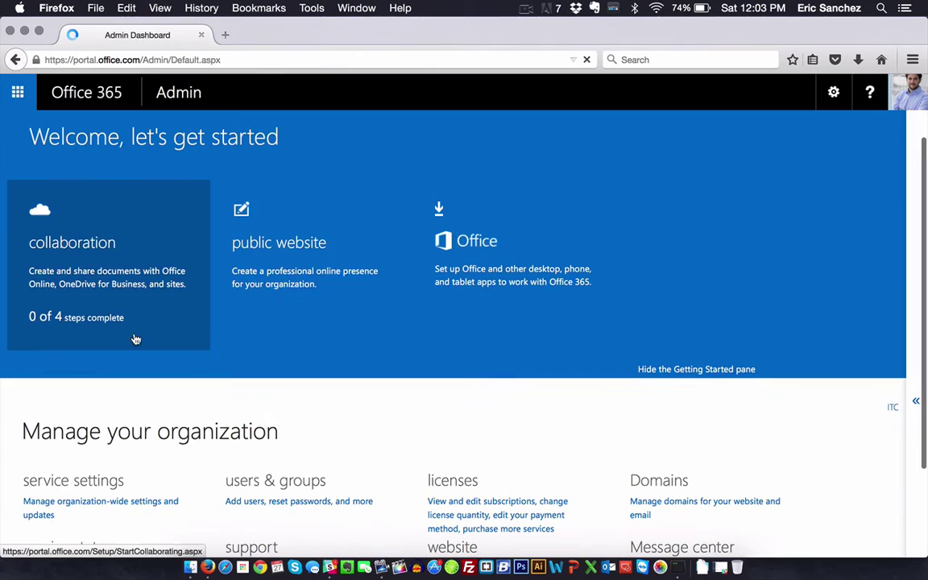
scroll(347, 359, down, 5)
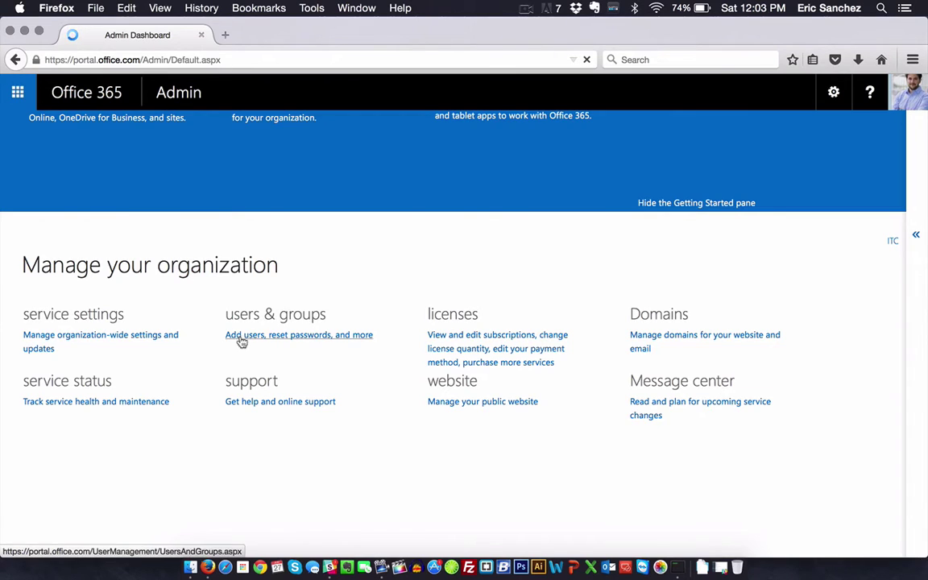
scroll(240, 344, up, 6)
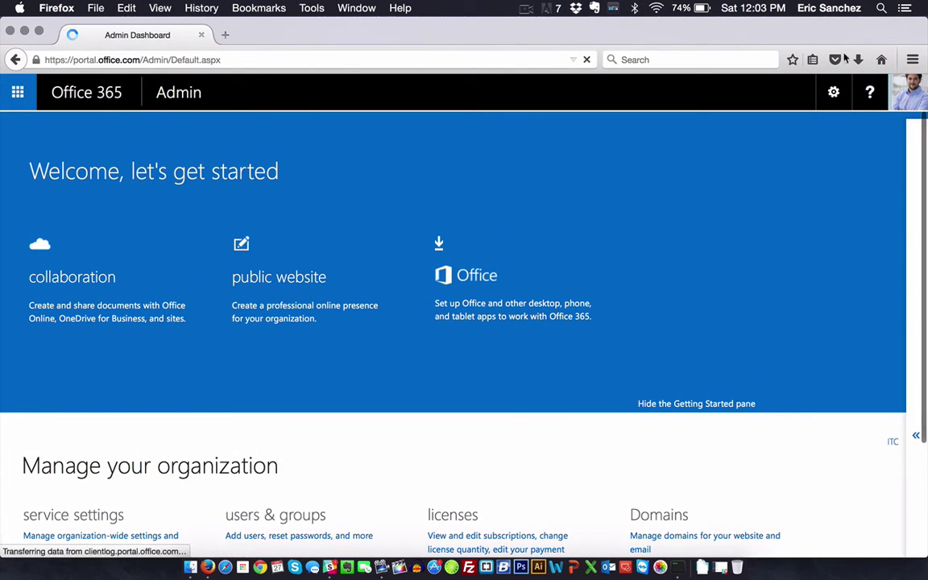
Step: Go to the Theme settings via the gear menu's Change theme, checking the app launcher in between
click(831, 93)
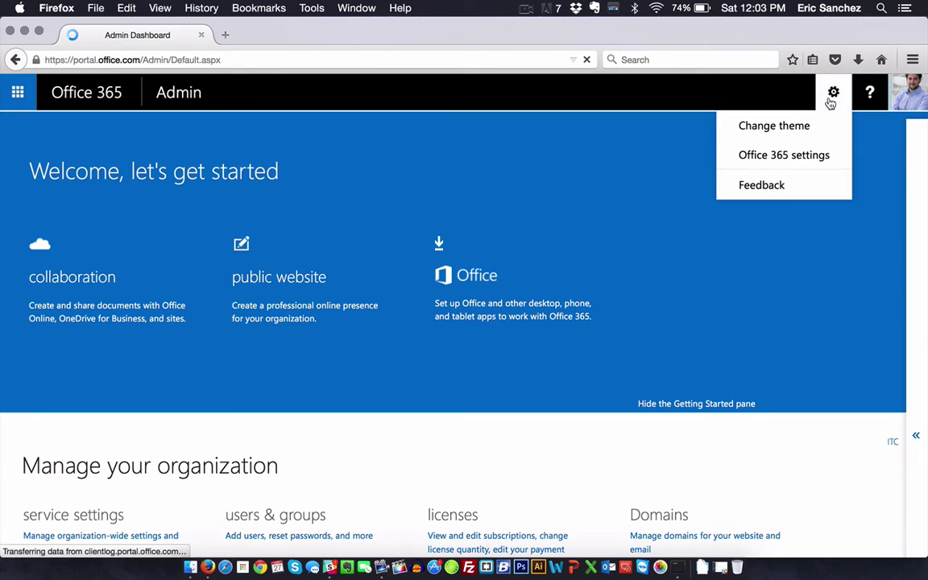
click(798, 128)
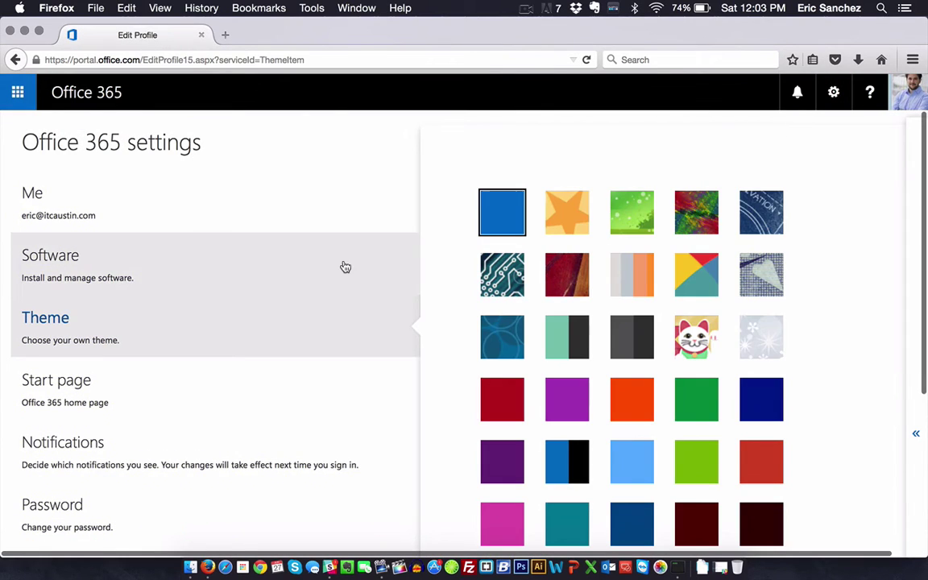
click(17, 94)
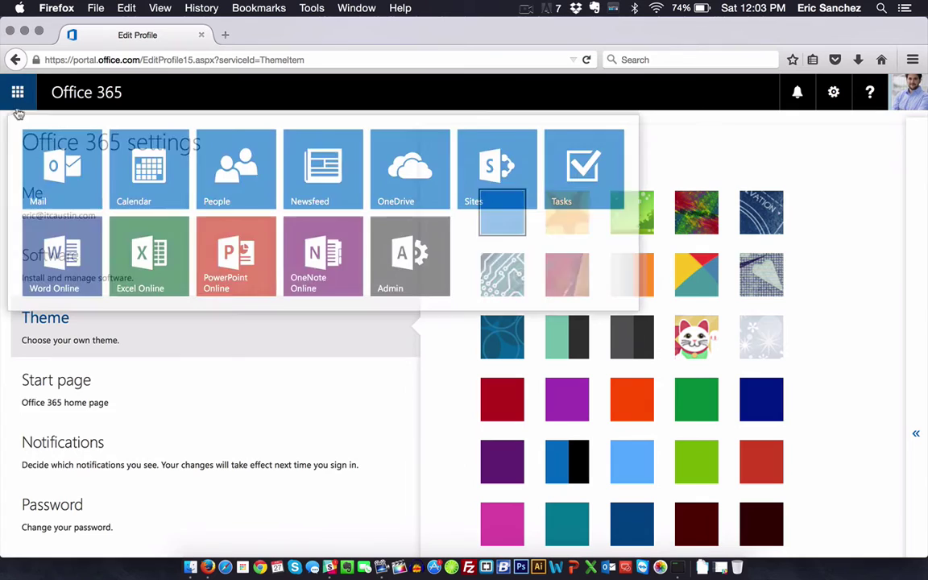
click(17, 118)
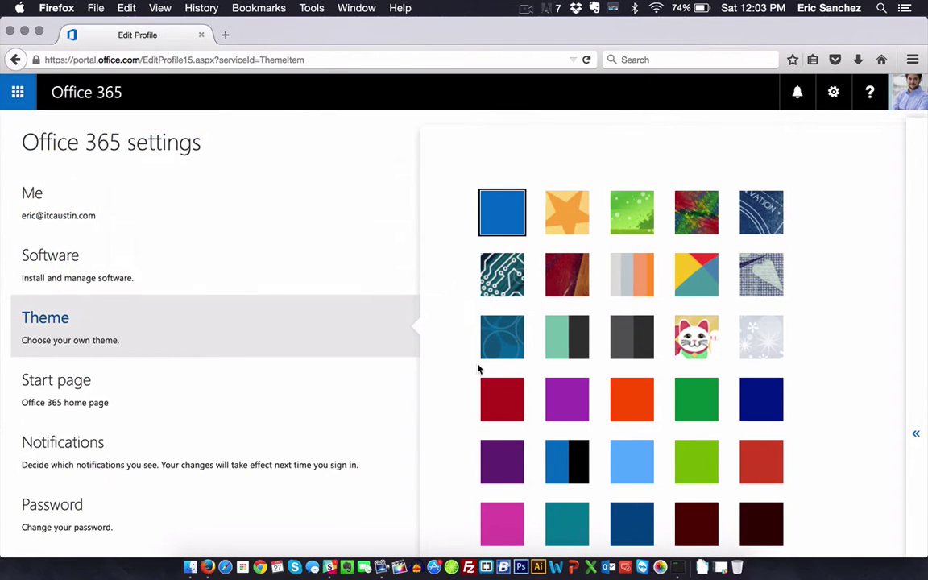
click(826, 110)
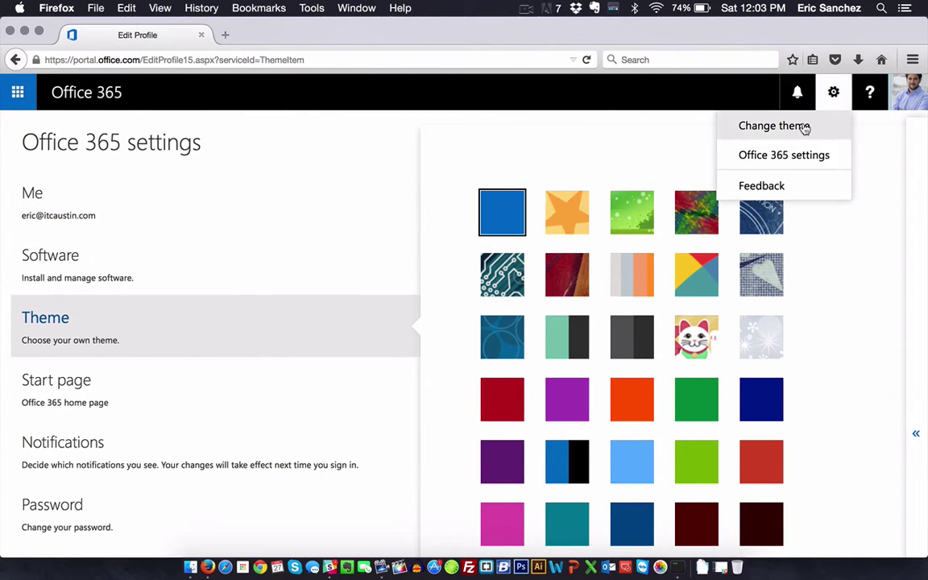
click(847, 180)
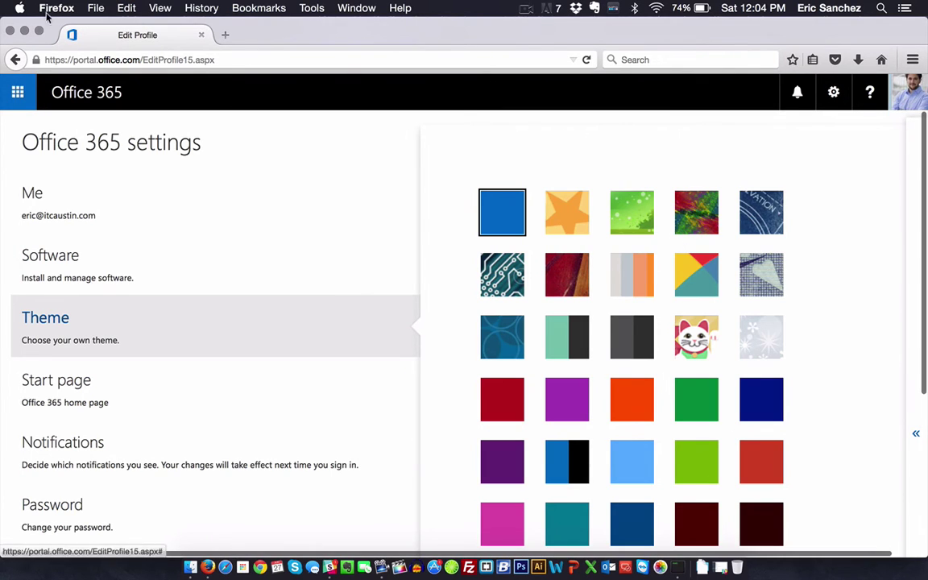
click(18, 95)
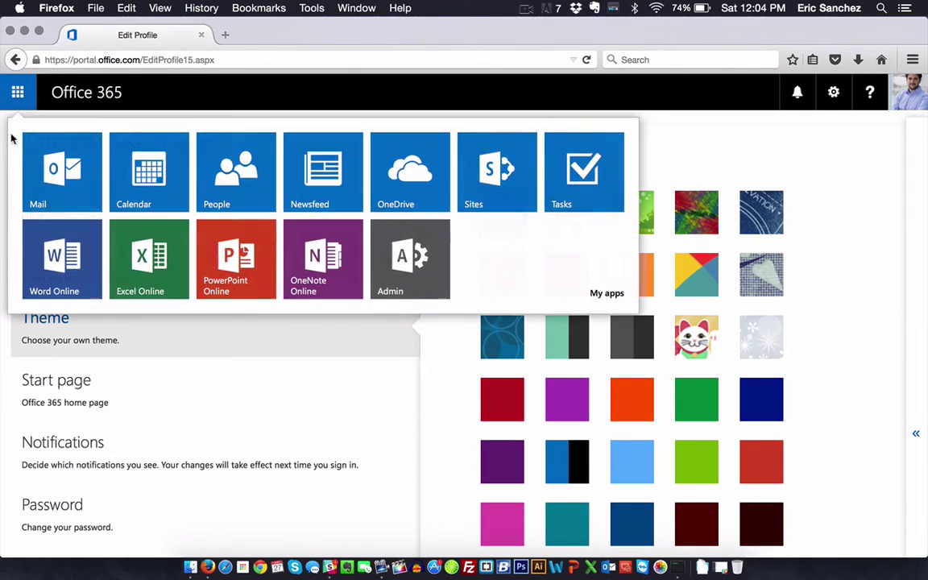
Step: Return to the Home page, reopen the Admin dashboard, and bring up the gear settings menu
click(65, 99)
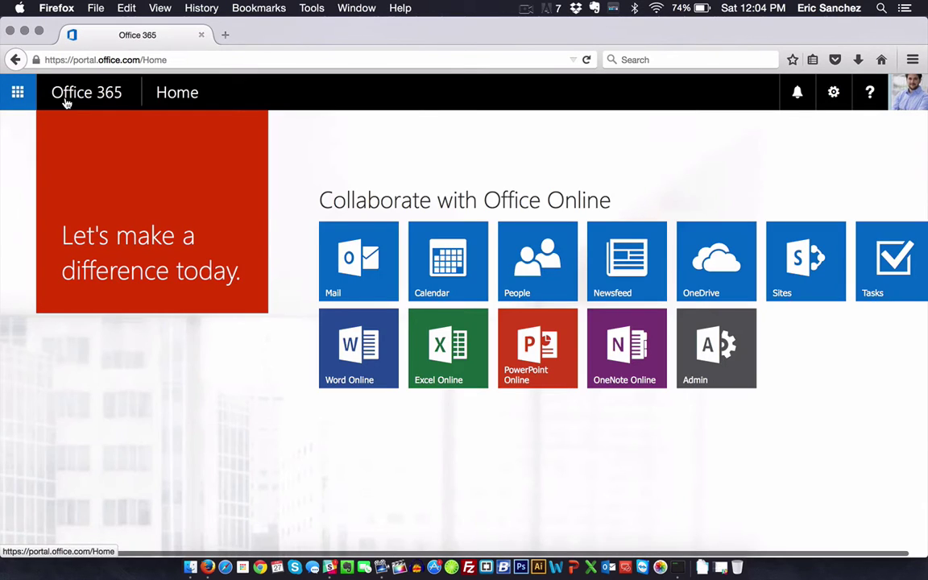
click(739, 361)
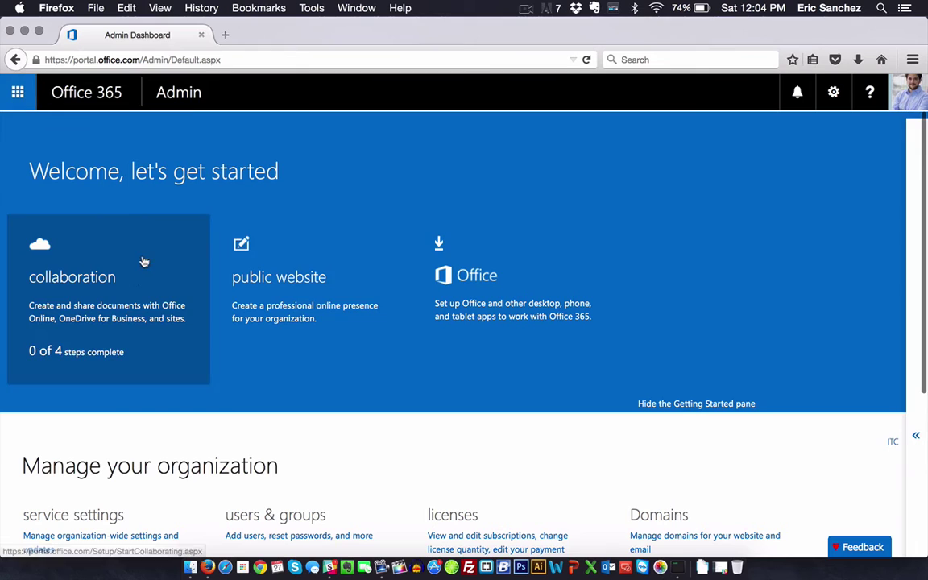
scroll(422, 345, down, 3)
scroll(422, 345, down, 3)
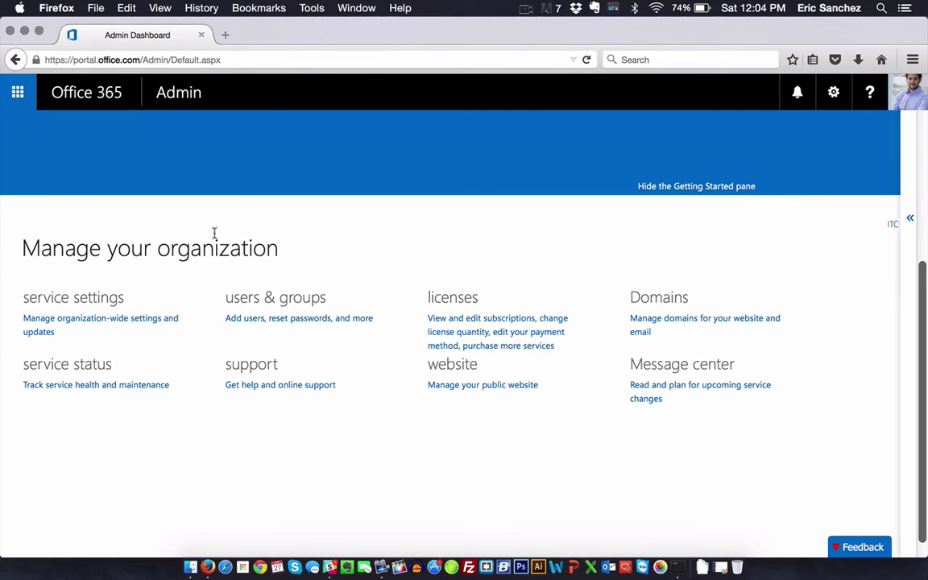
scroll(645, 326, up, 6)
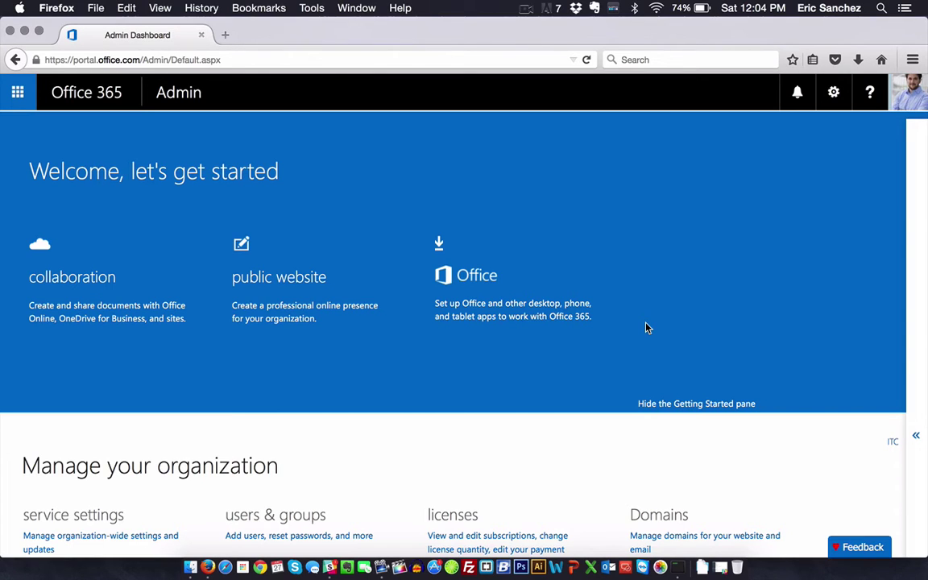
click(835, 99)
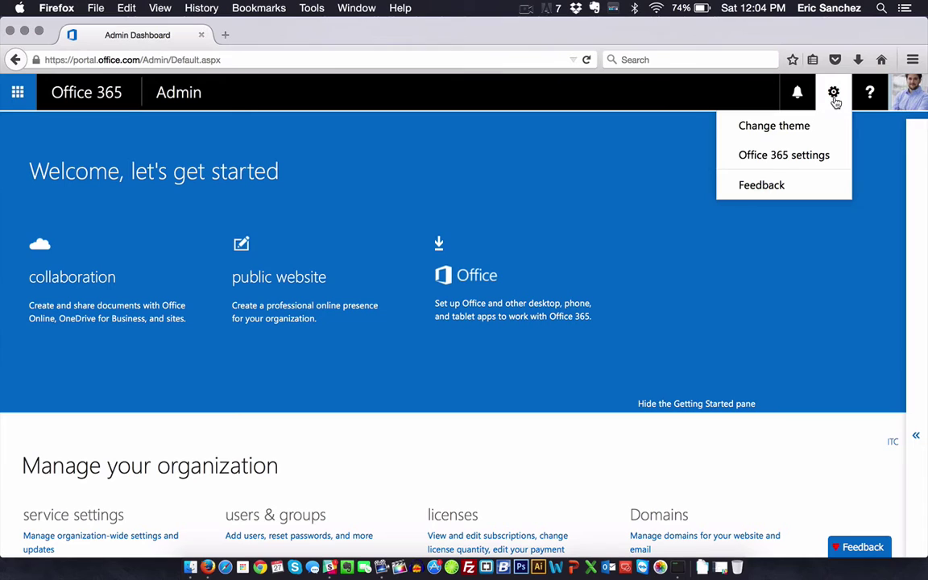
Step: Open the theme picker and preview the blueprint, teal split, snowflake and blue-circles themes
click(763, 127)
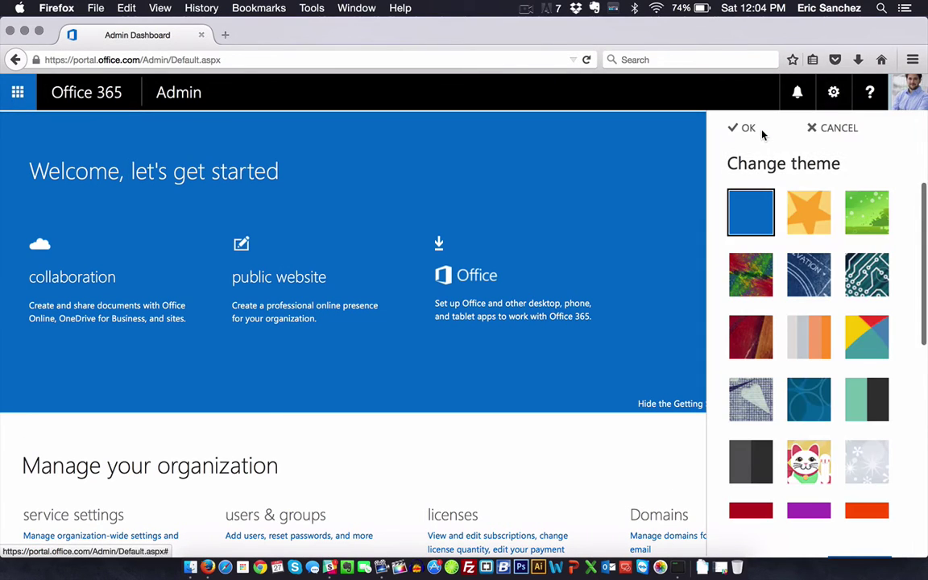
click(808, 274)
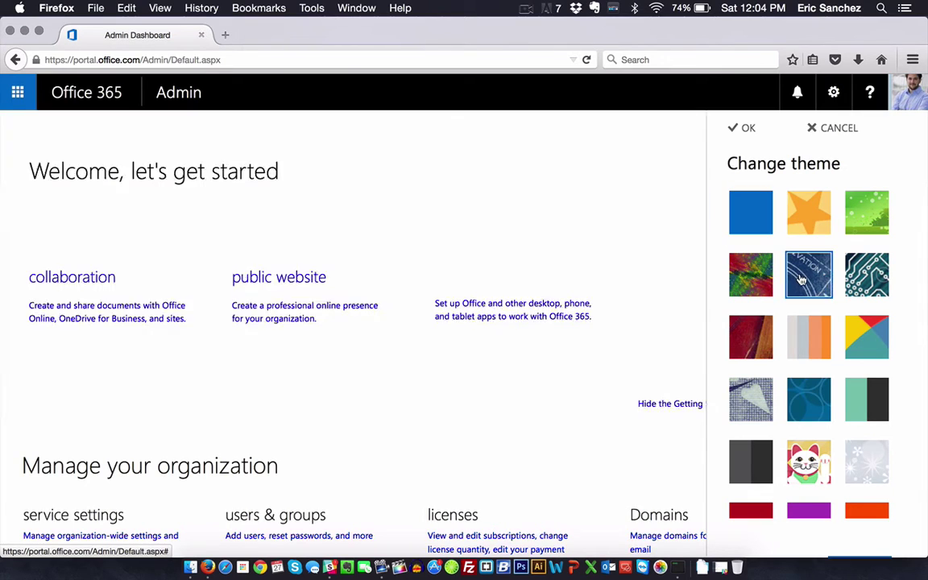
click(867, 296)
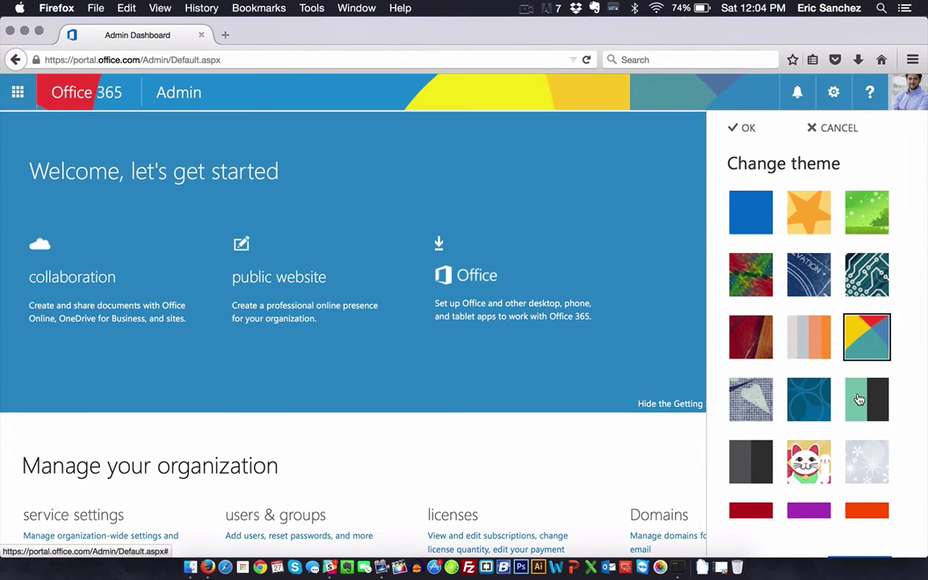
click(860, 400)
click(854, 467)
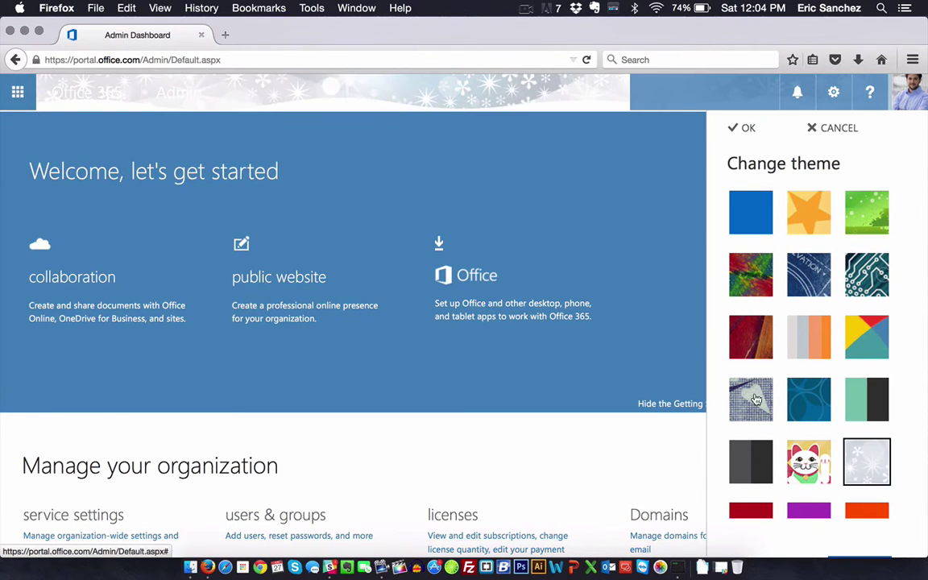
click(755, 400)
click(793, 451)
click(804, 404)
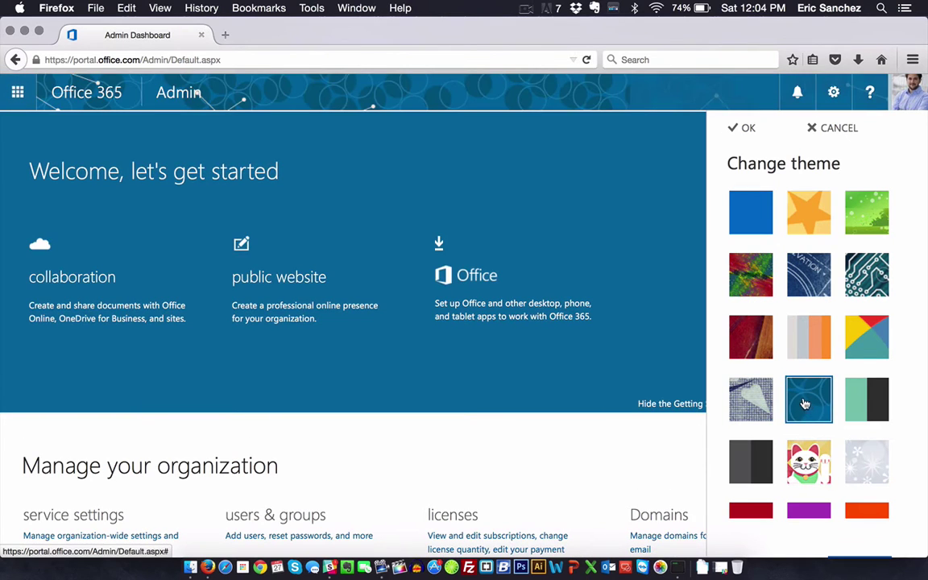
Step: Preview the blue and black, pink and Medium Dark Blue themes further down the list
scroll(804, 404, down, 5)
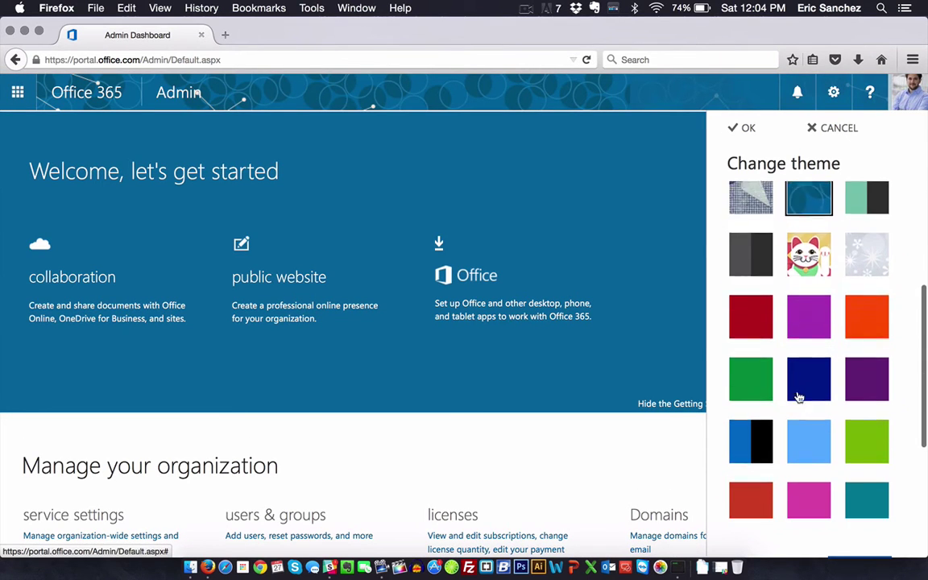
scroll(774, 399, down, 1)
click(762, 399)
scroll(761, 400, down, 1)
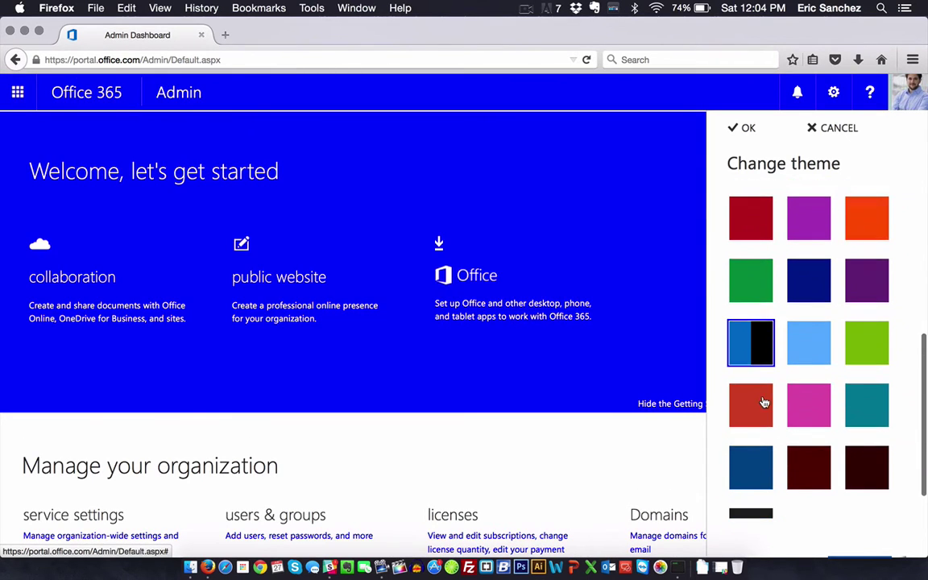
click(817, 413)
click(768, 459)
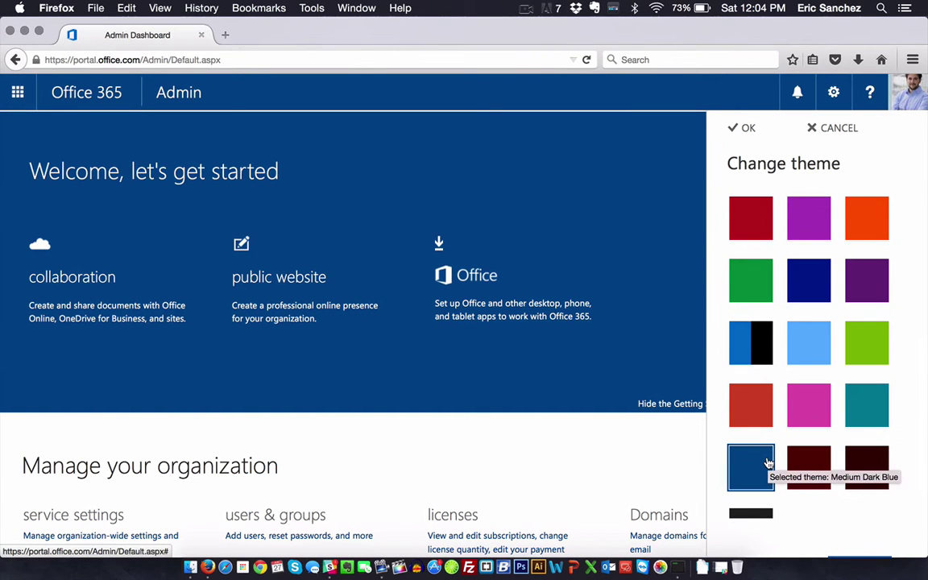
scroll(835, 421, down, 1)
scroll(860, 440, up, 2)
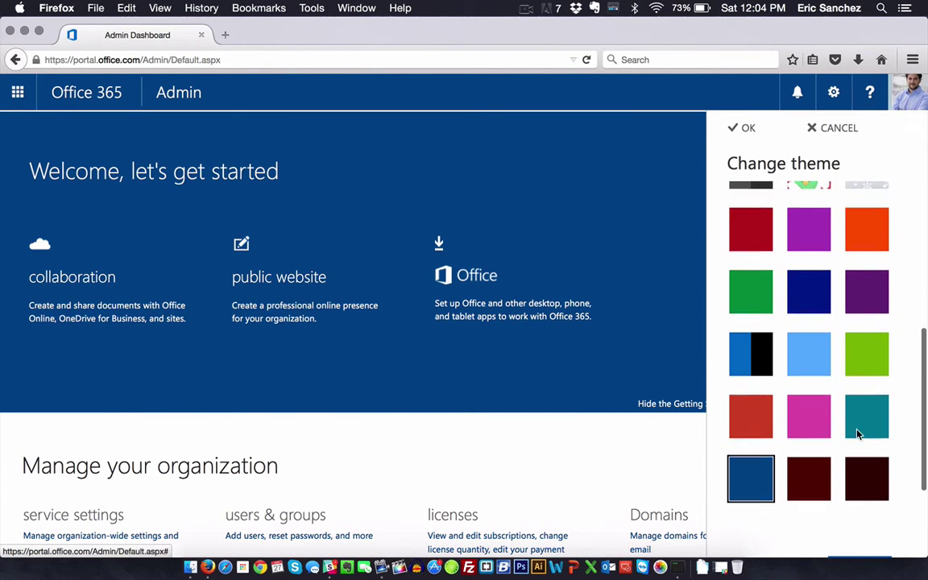
scroll(858, 432, up, 5)
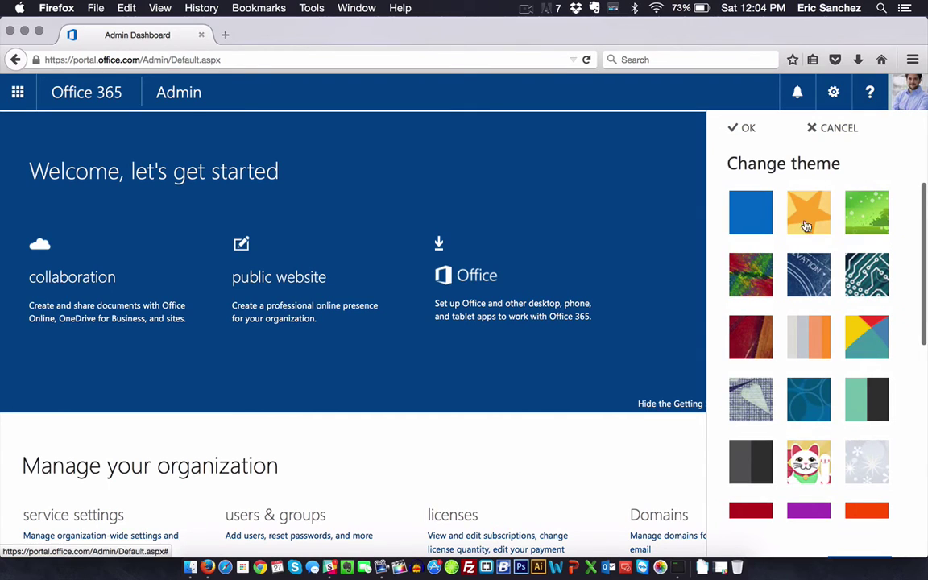
Step: Revisit the green, circuit-board and geometric themes, then confirm the default blue theme with OK
click(804, 282)
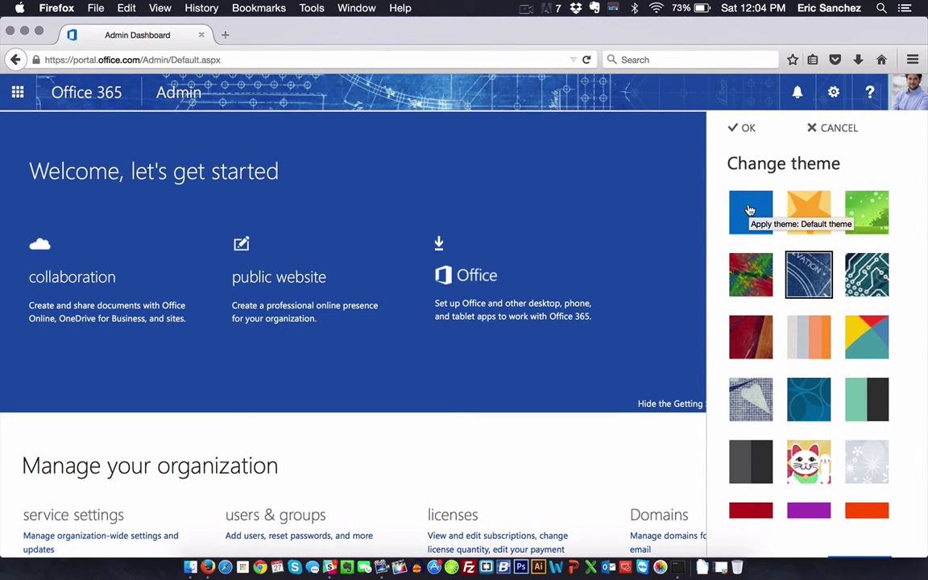
click(868, 211)
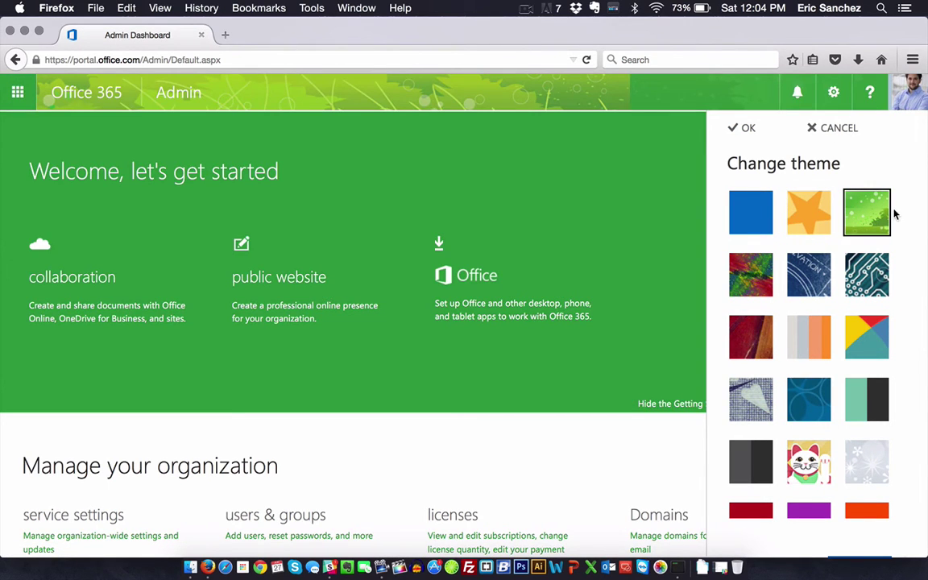
click(867, 275)
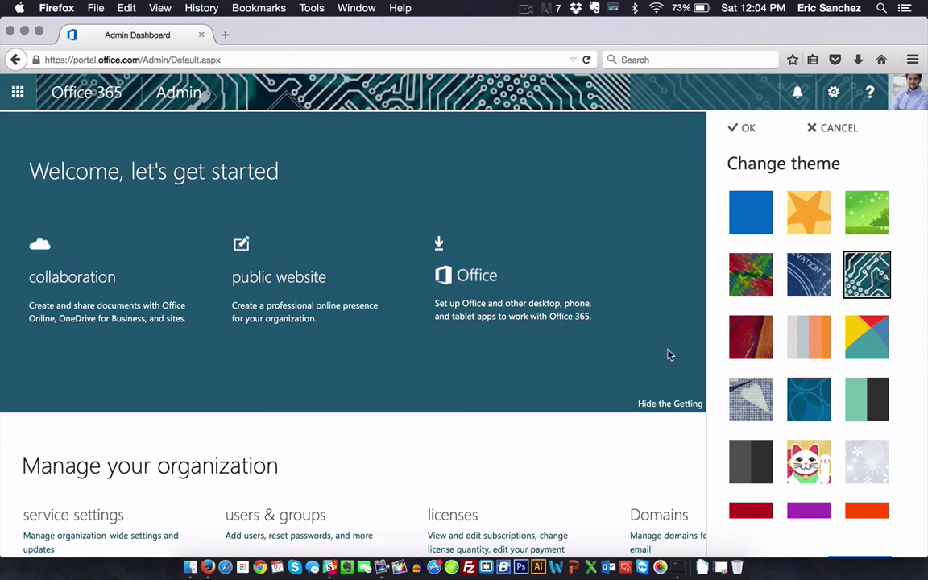
click(794, 418)
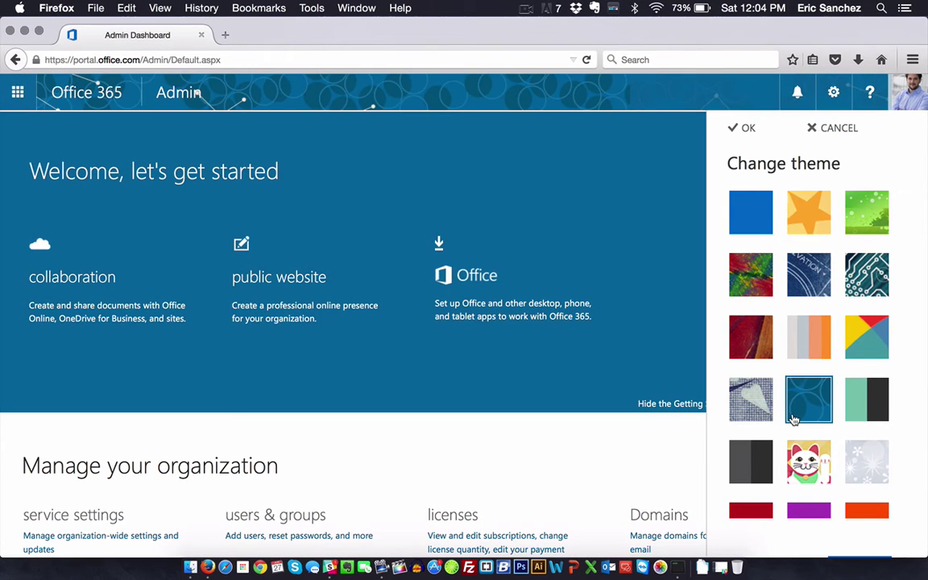
click(865, 411)
click(877, 336)
click(815, 292)
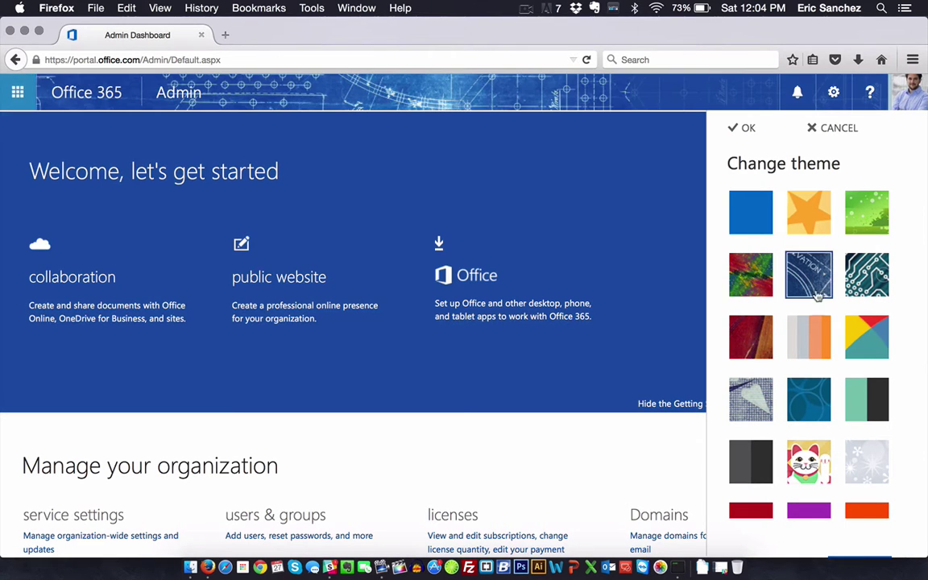
click(874, 270)
click(865, 229)
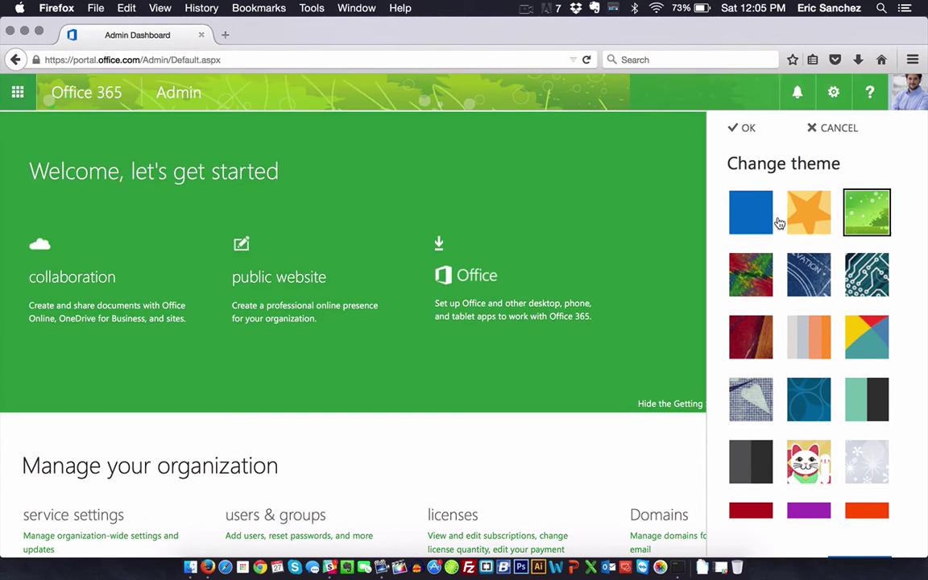
click(762, 214)
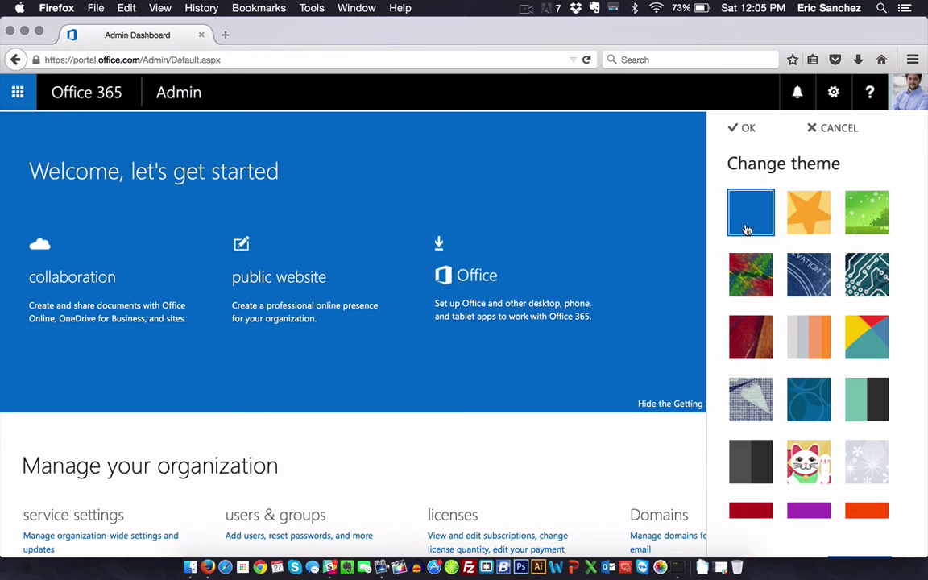
click(744, 128)
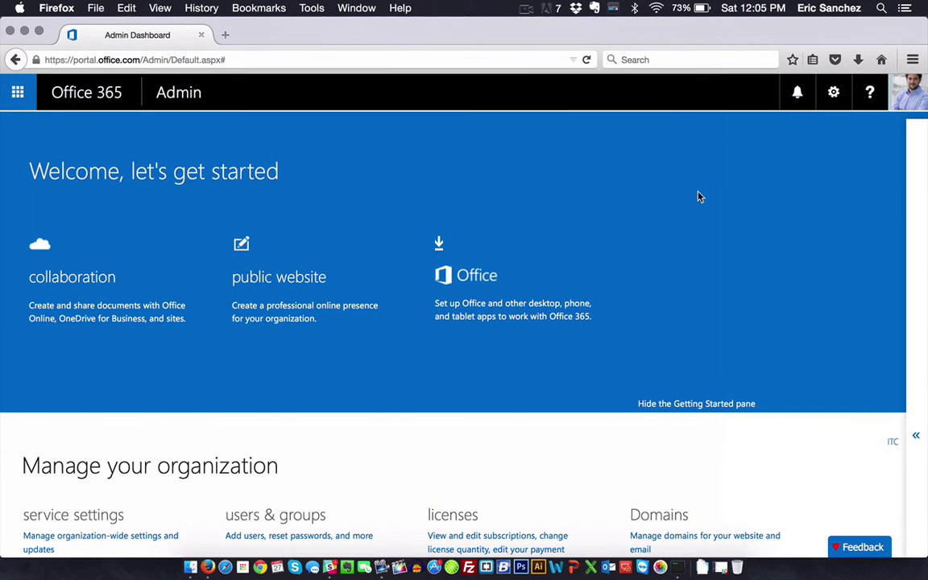
Step: Open Office 365 settings from the gear menu, review the Theme tiles, then open the profile page
click(835, 92)
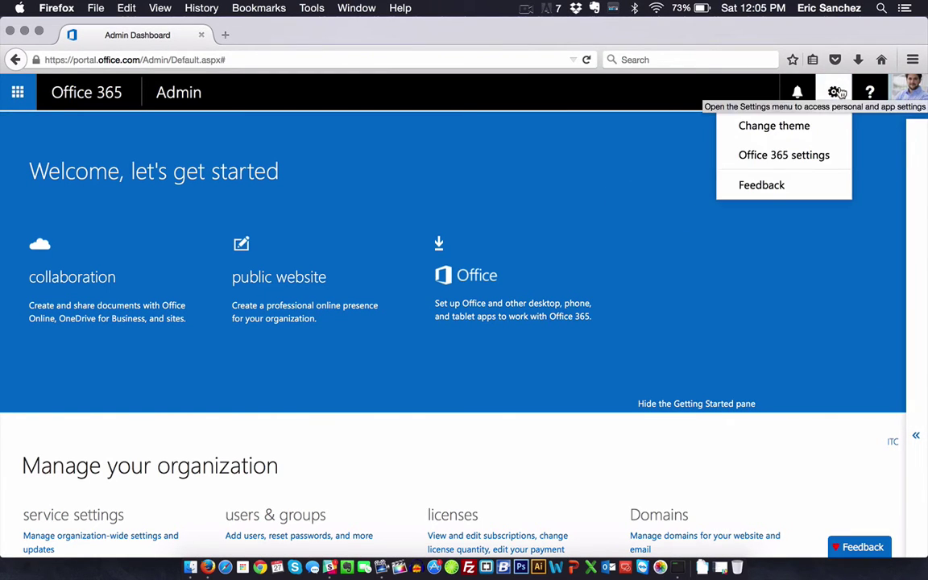
click(784, 155)
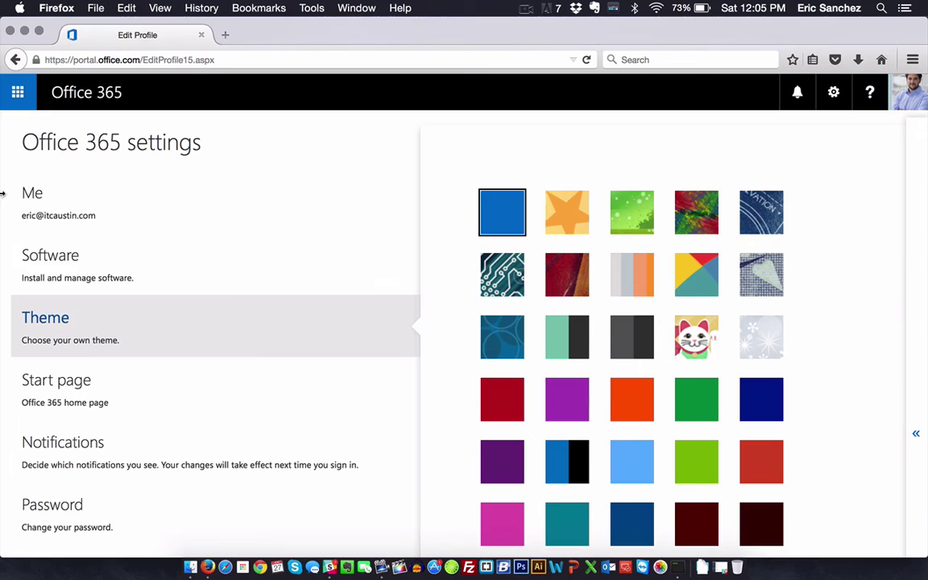
click(626, 205)
scroll(660, 194, down, 5)
scroll(660, 193, up, 5)
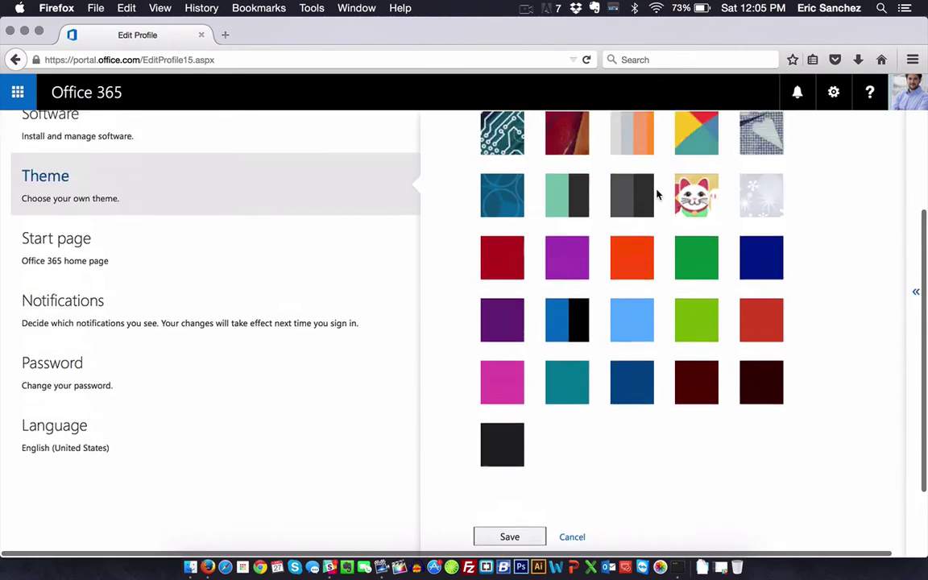
click(42, 203)
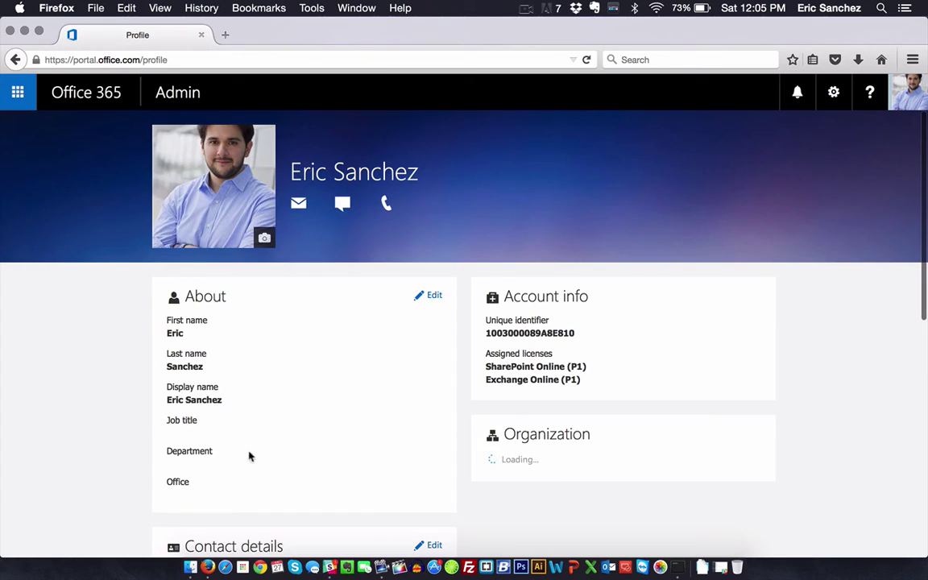
scroll(314, 329, down, 4)
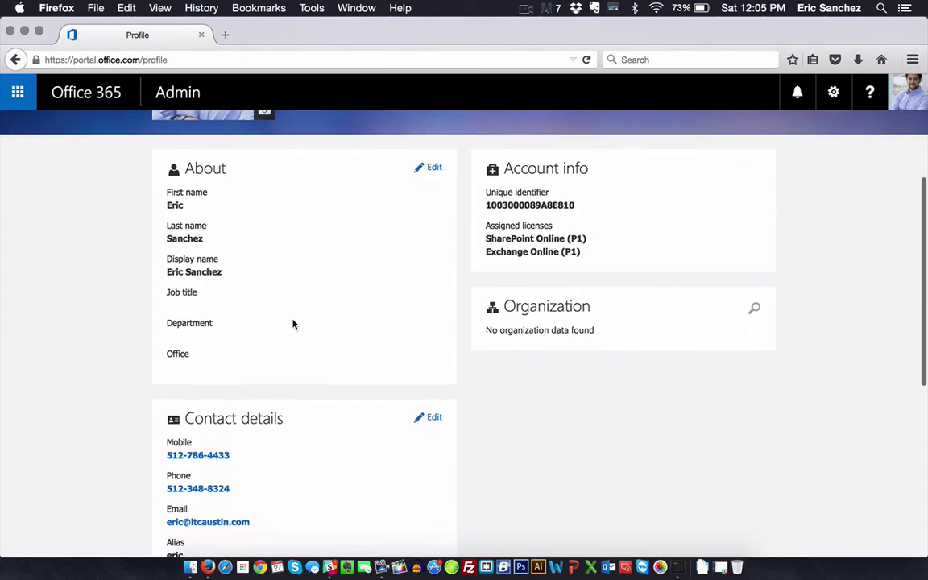
scroll(287, 323, down, 8)
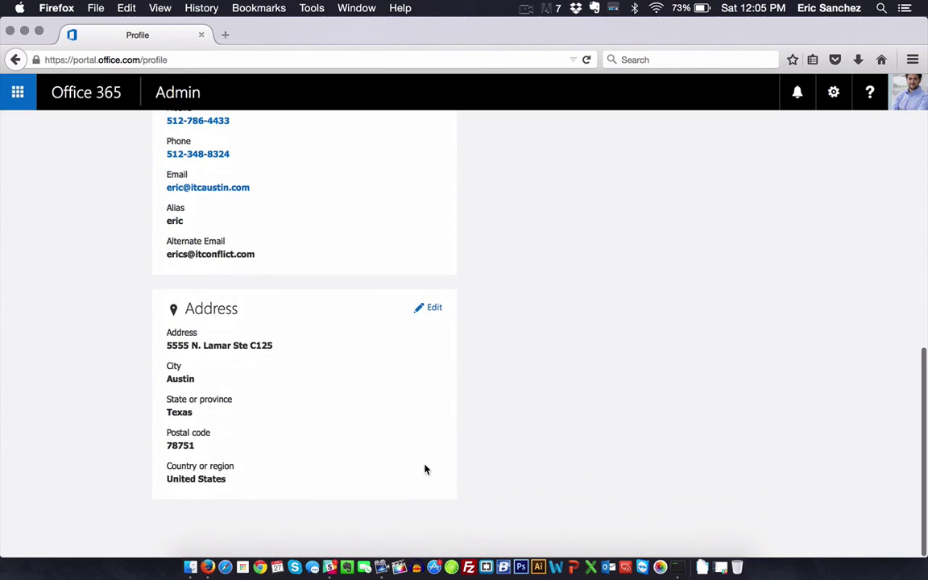
scroll(423, 468, up, 10)
scroll(58, 372, down, 6)
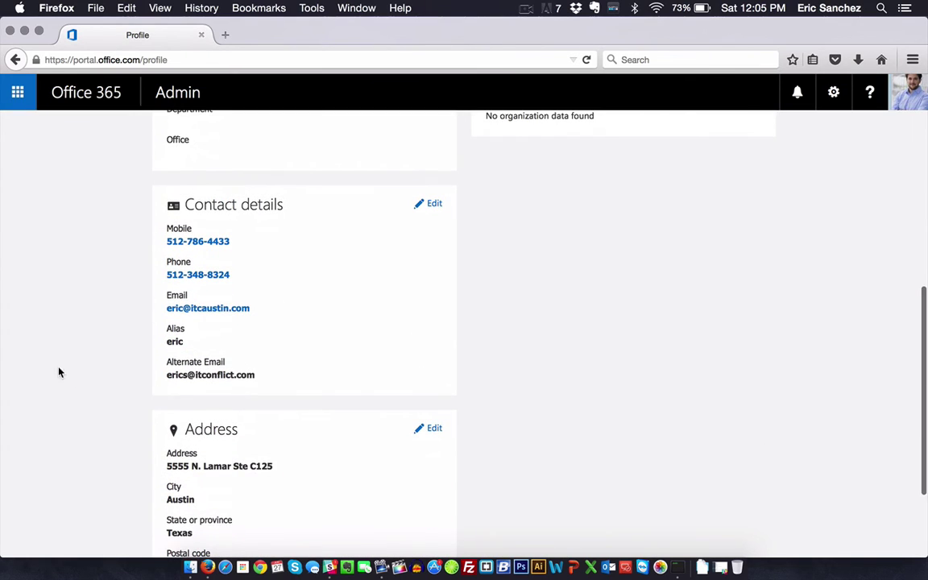
drag(193, 377, 294, 388)
click(746, 425)
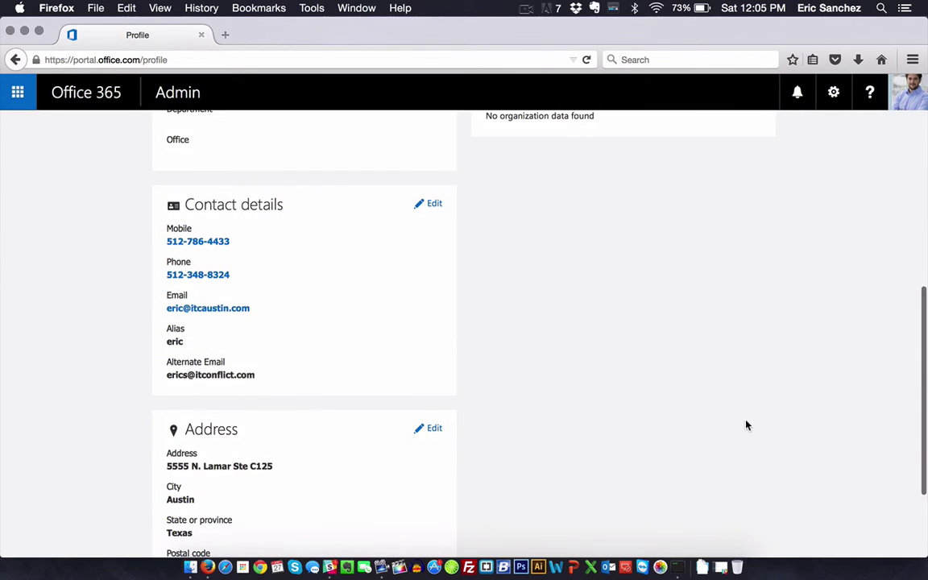
scroll(746, 425, down, 3)
scroll(747, 426, up, 10)
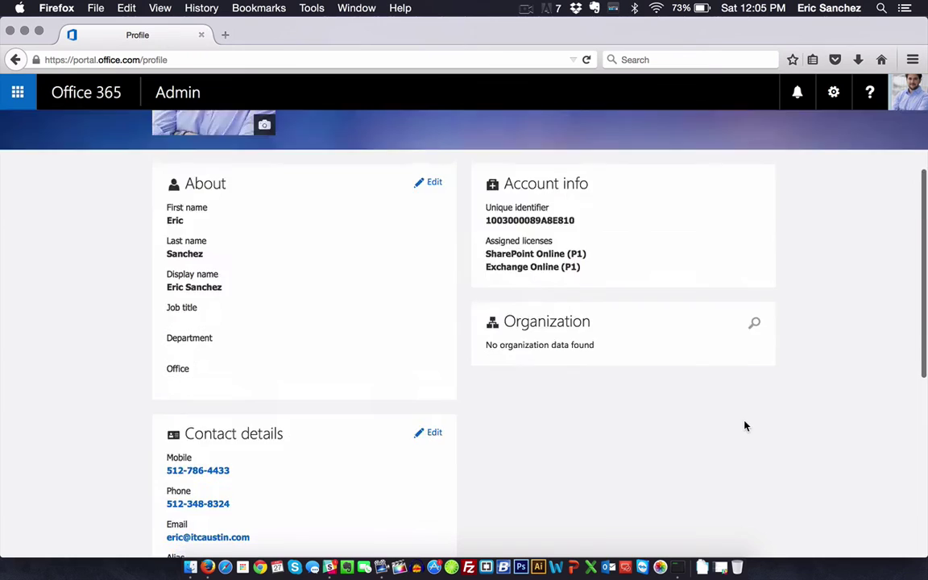
click(433, 254)
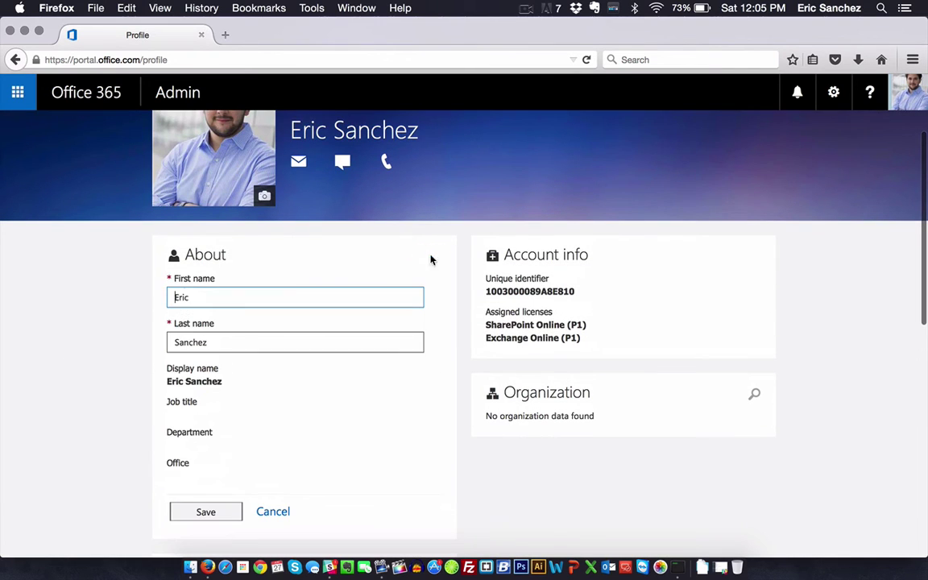
key(Tab)
click(83, 331)
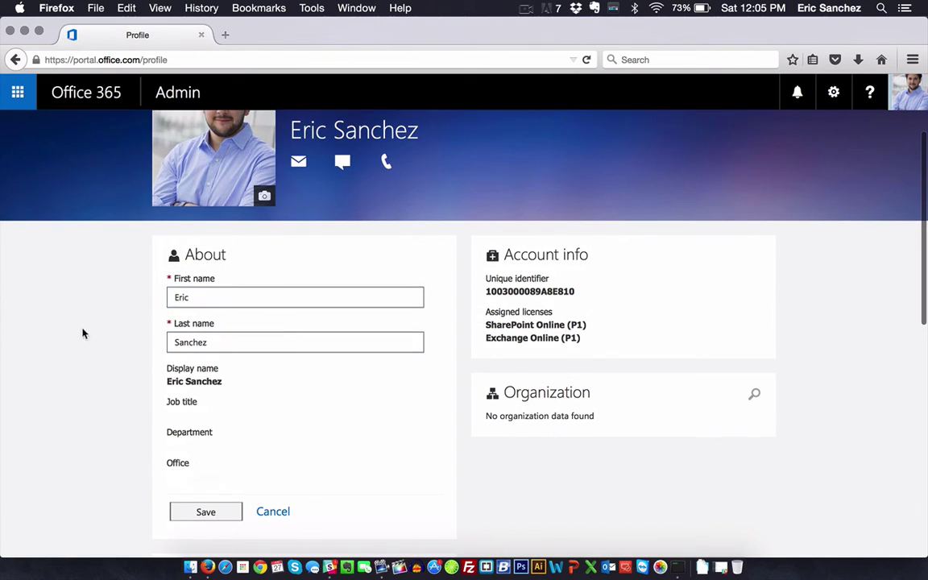
click(270, 513)
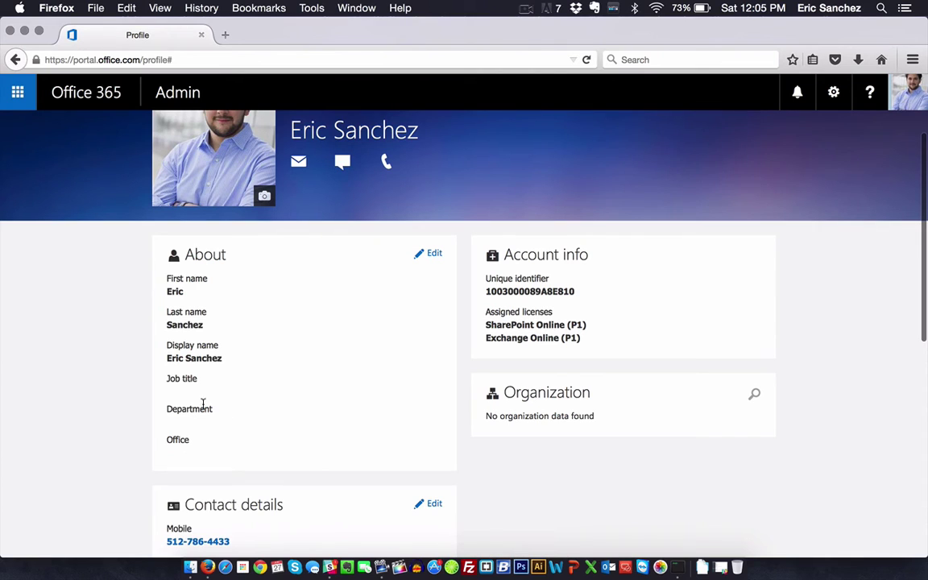
scroll(199, 292, up, 2)
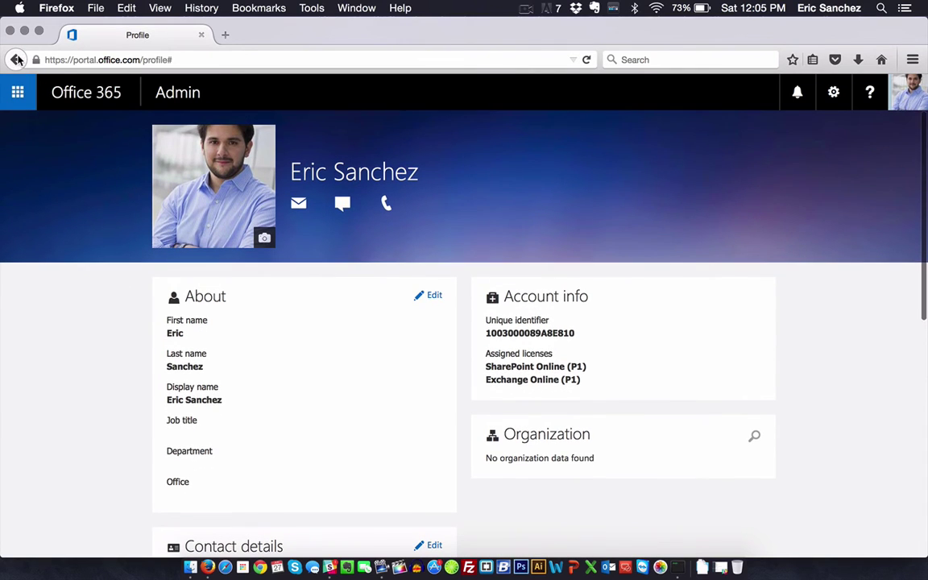
key(super+bracketleft)
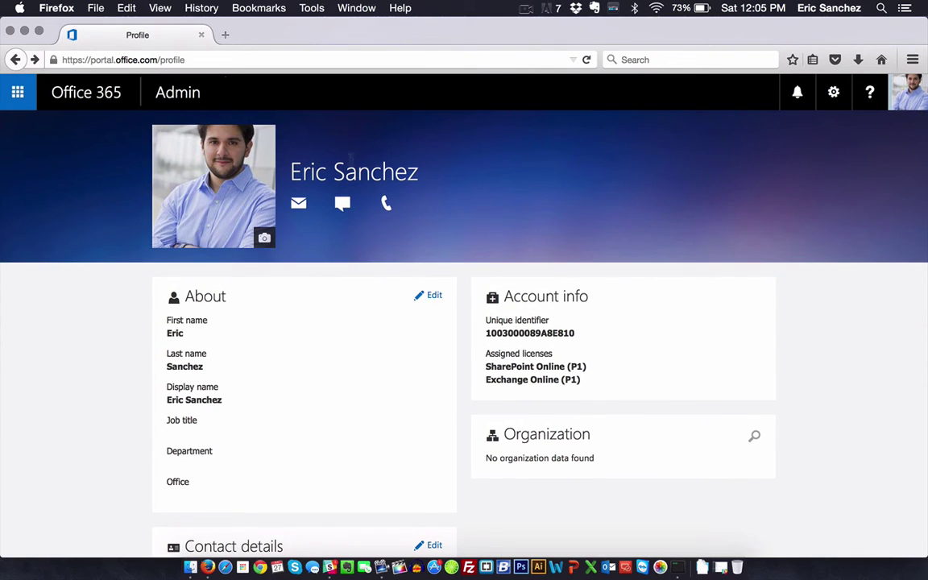
Step: Go to Software > Tools & add-ins > Desktop setup for the Office for Mac 2011 setup instructions
click(15, 60)
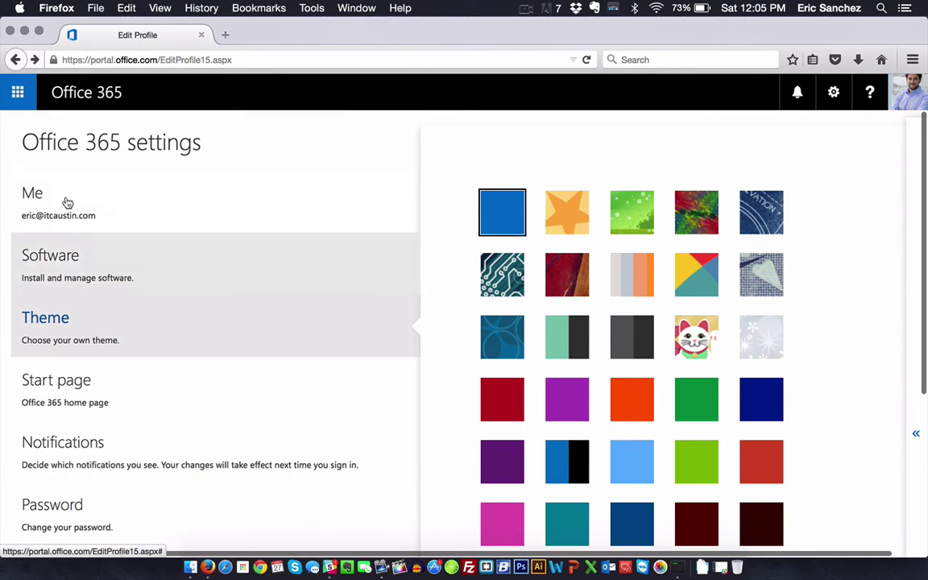
click(174, 205)
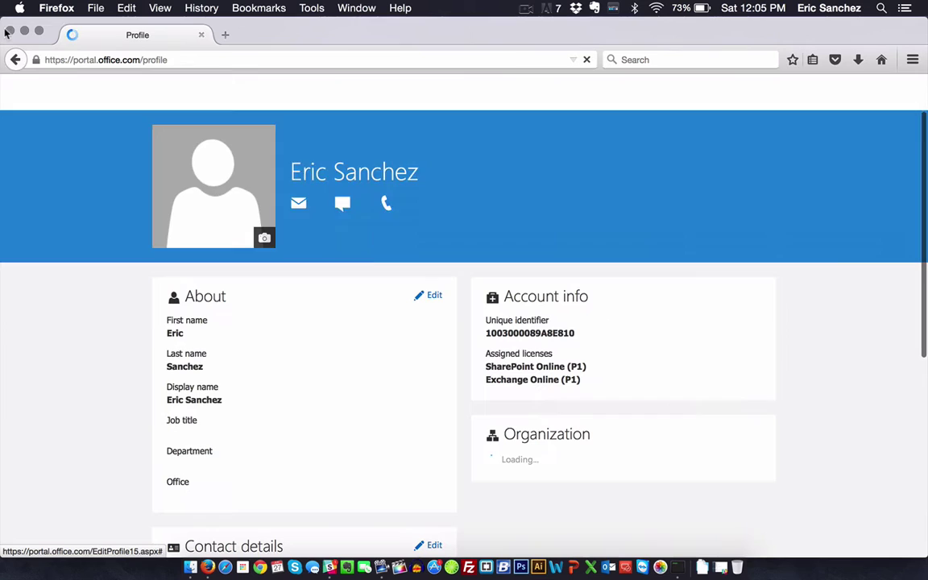
click(15, 60)
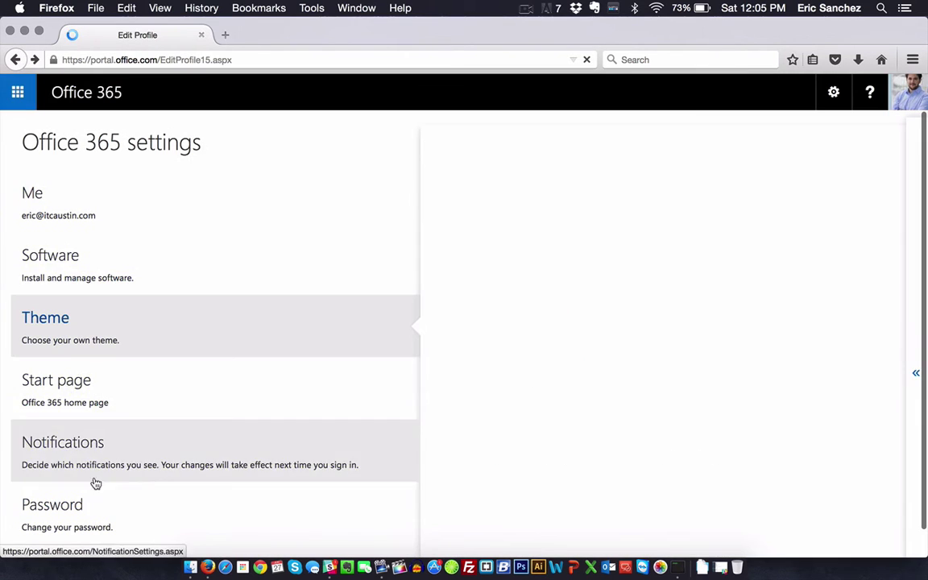
click(149, 270)
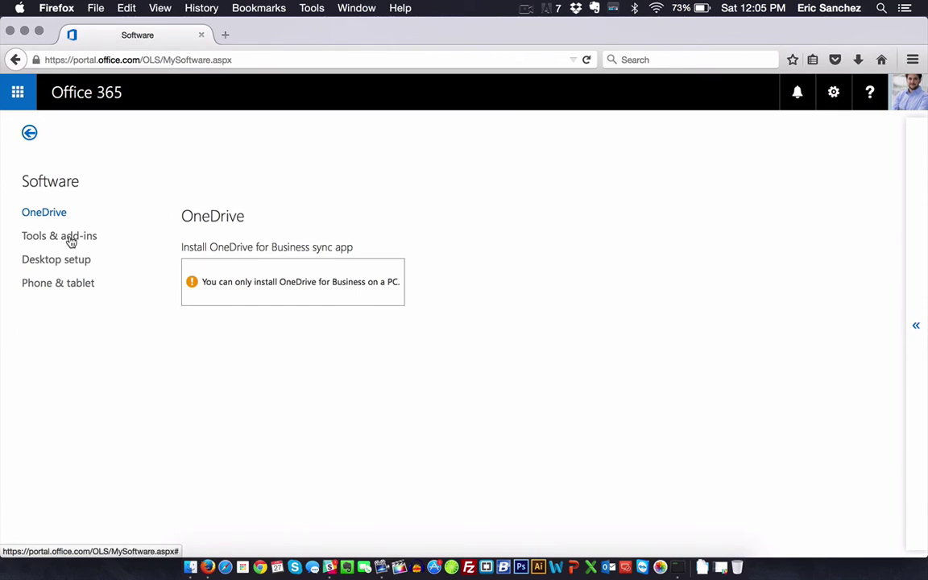
click(71, 242)
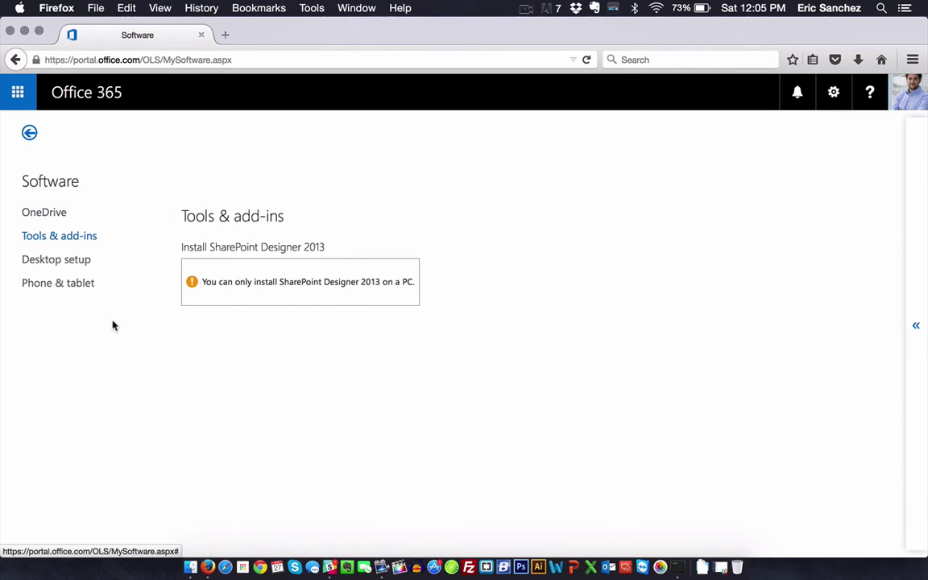
click(71, 263)
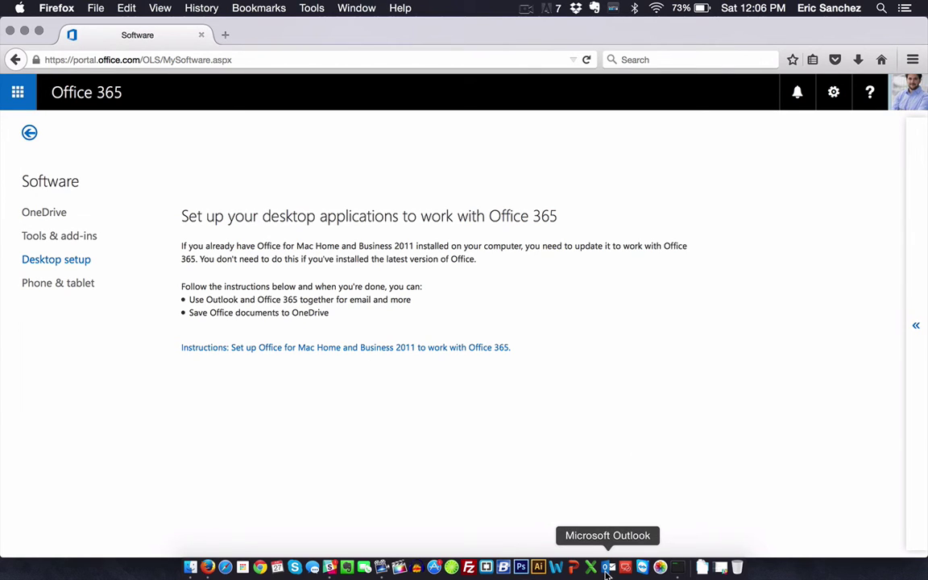
Step: Return to Office 365 settings, open Start page, and expand the start-page dropdown choices
click(18, 62)
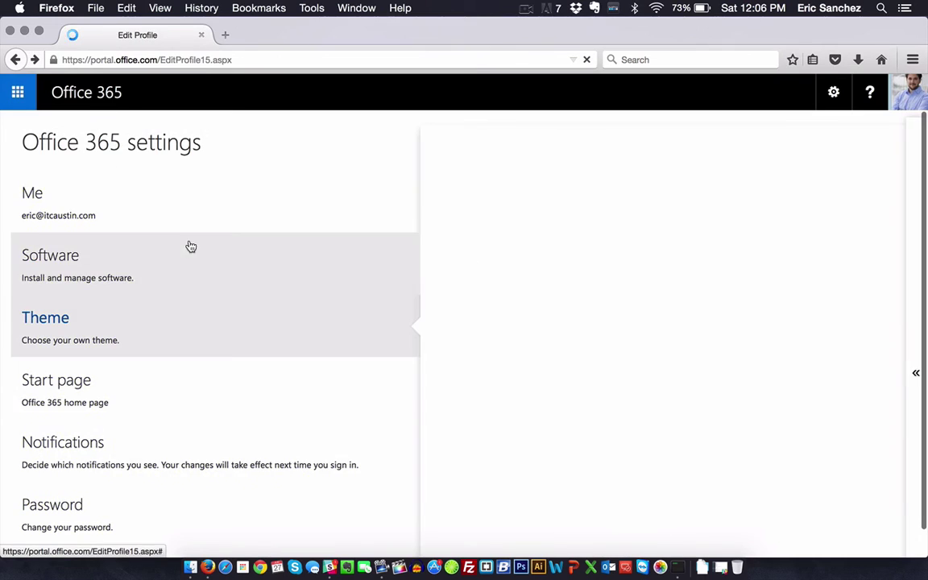
scroll(145, 339, down, 3)
click(136, 275)
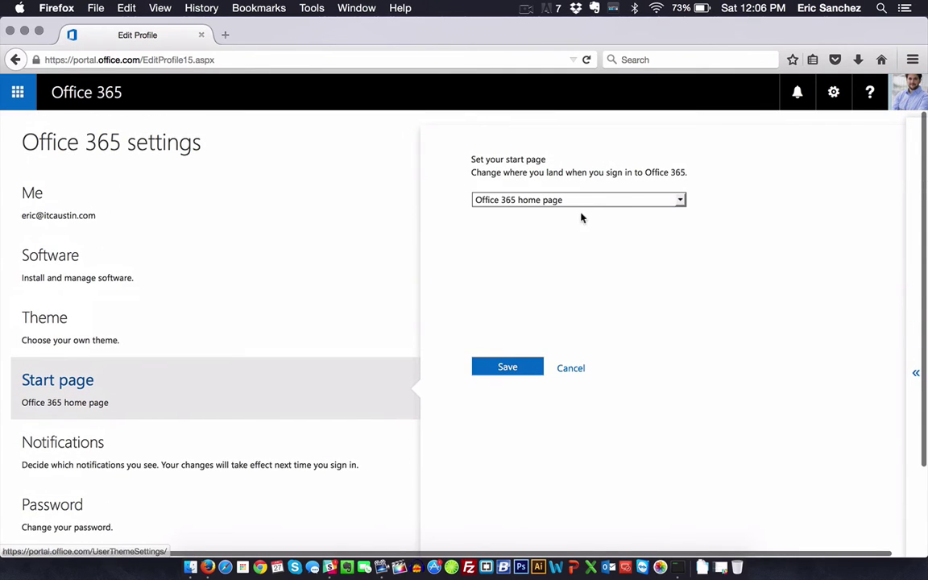
click(604, 203)
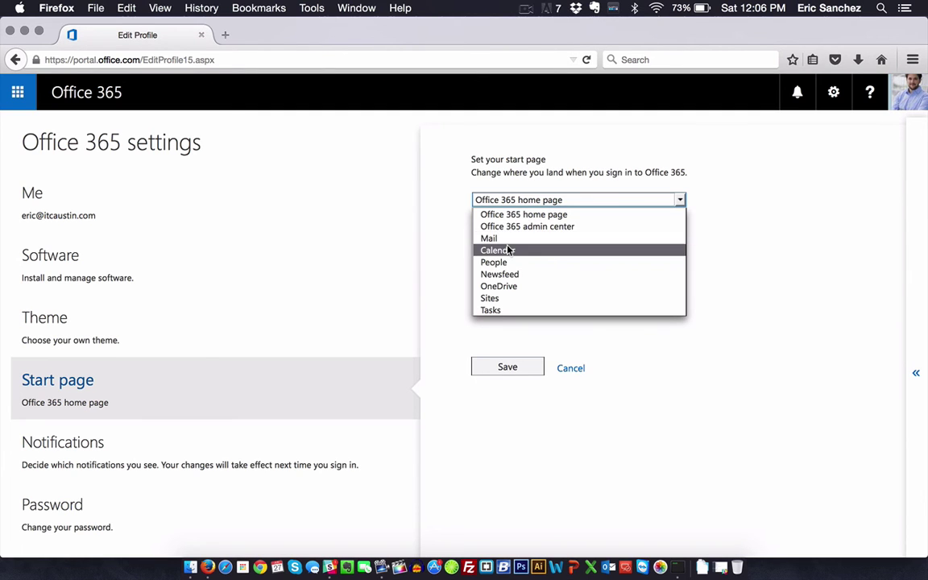
Step: Keep Office 365 home as start page and toggle New mail sound off then back on in Notifications
click(824, 325)
scroll(162, 400, down, 3)
click(176, 370)
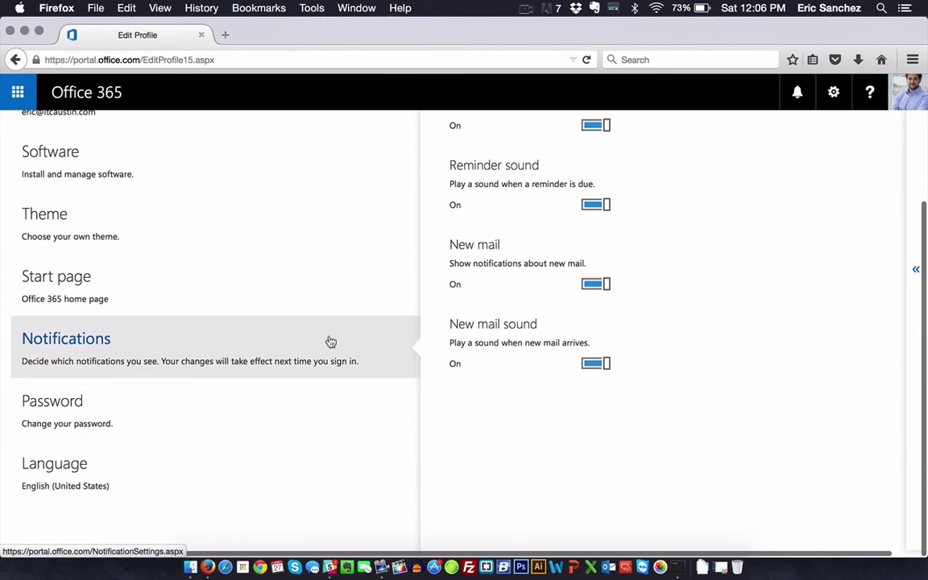
scroll(630, 369, up, 2)
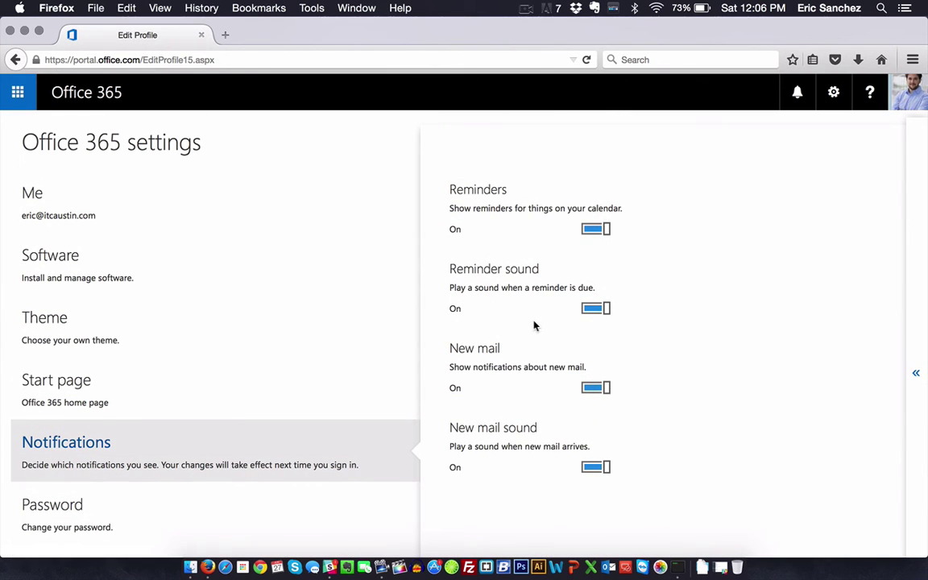
scroll(539, 325, down, 3)
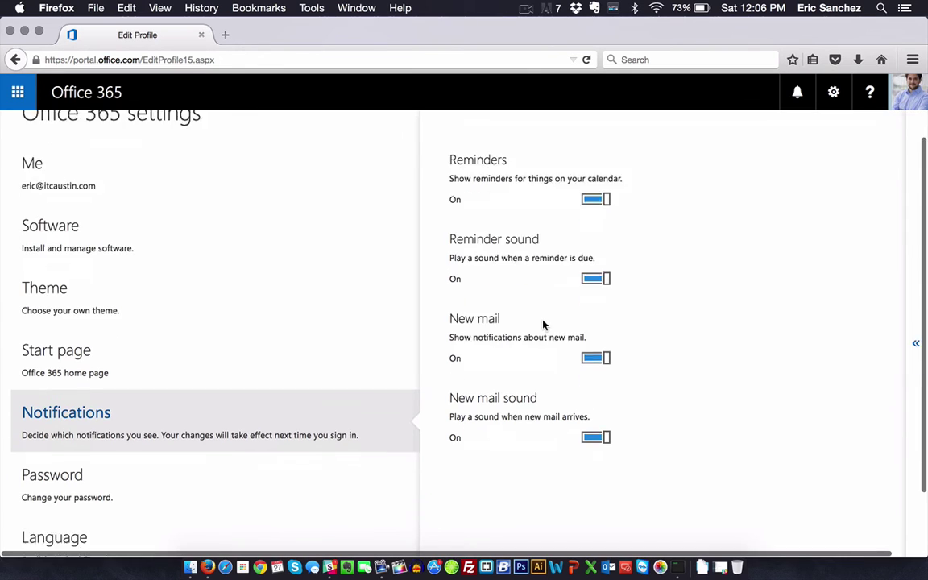
click(596, 368)
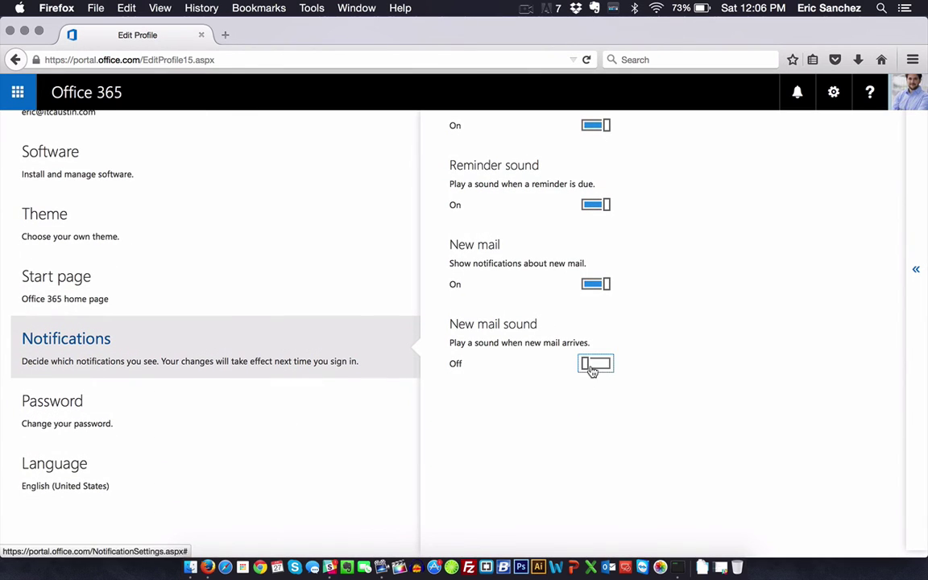
click(592, 368)
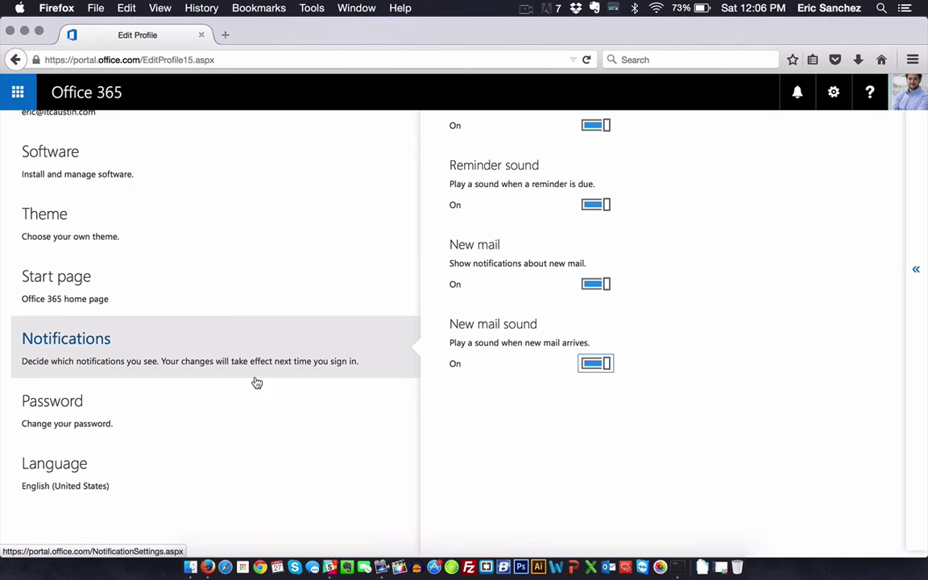
click(149, 419)
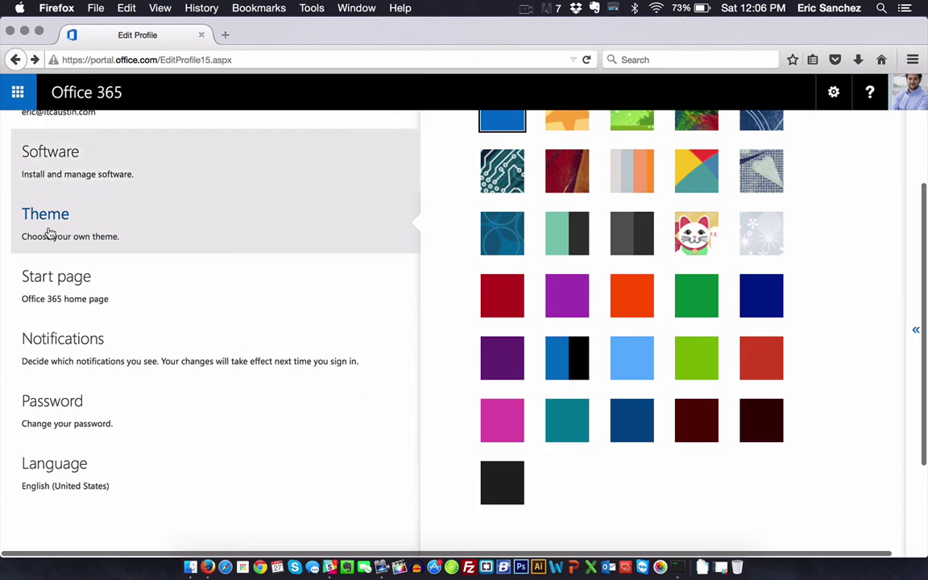
Step: Visit the Software settings page, then return to the Office 365 settings with the blue theme kept
scroll(149, 402, down, 5)
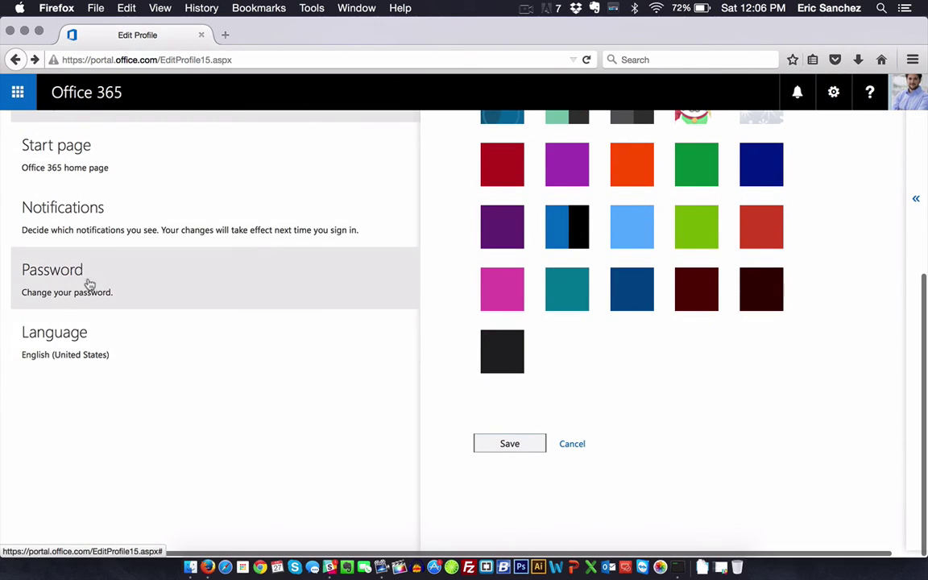
scroll(250, 410, up, 1)
scroll(250, 407, up, 5)
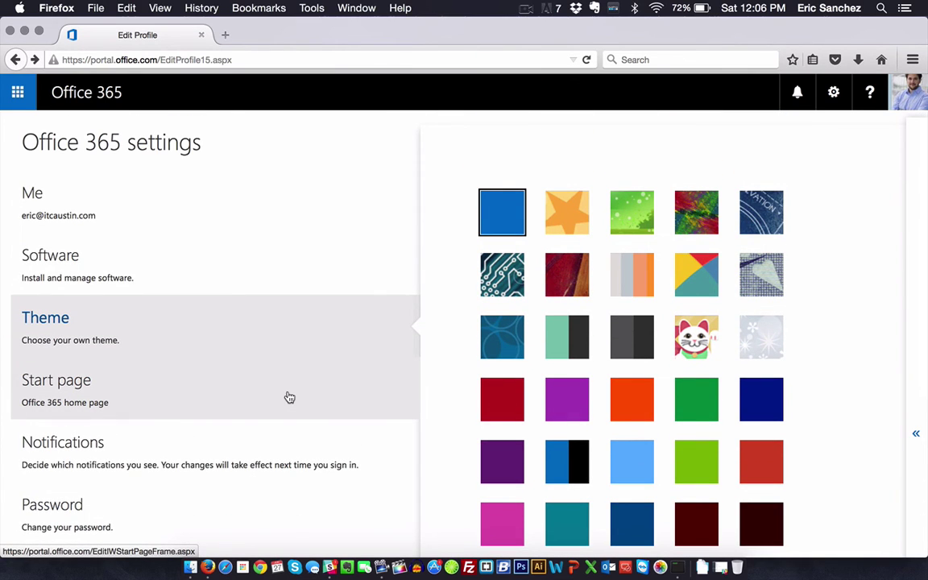
click(193, 266)
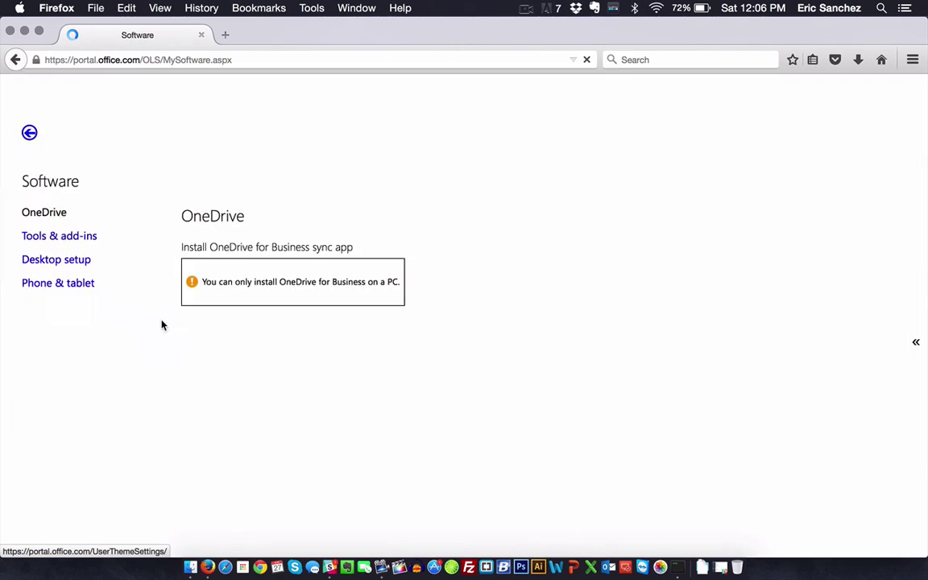
click(10, 59)
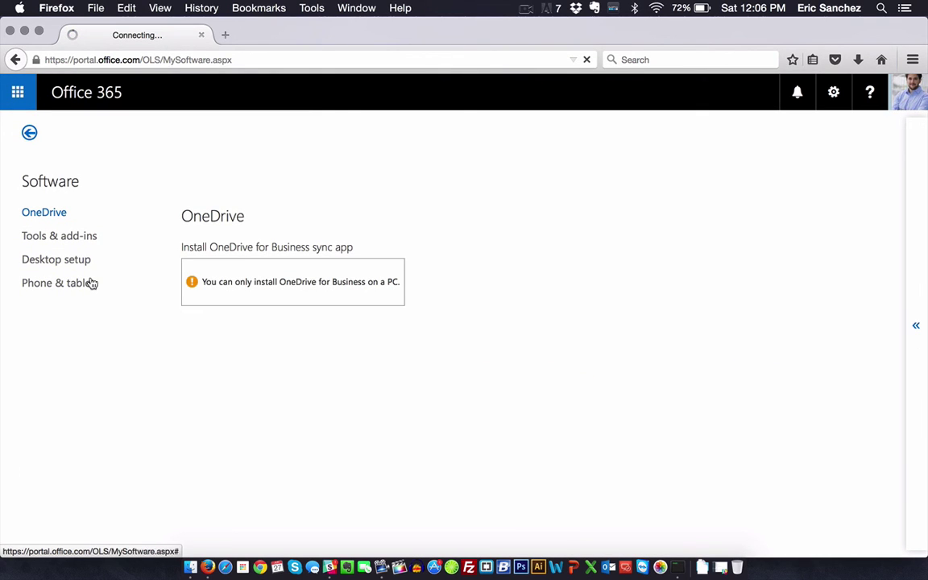